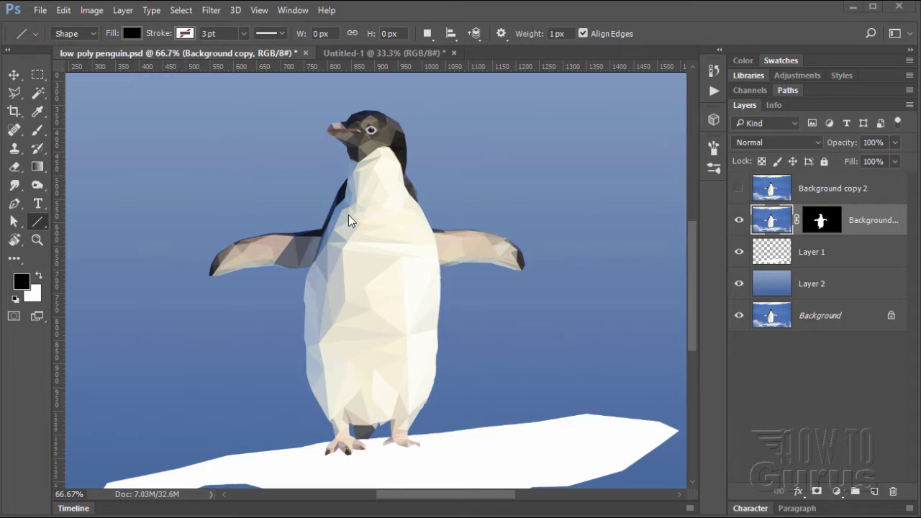
# Compare with the photo copy, then hide the low-poly penguin, snow floe and gradient layers
pyautogui.click(739, 191)
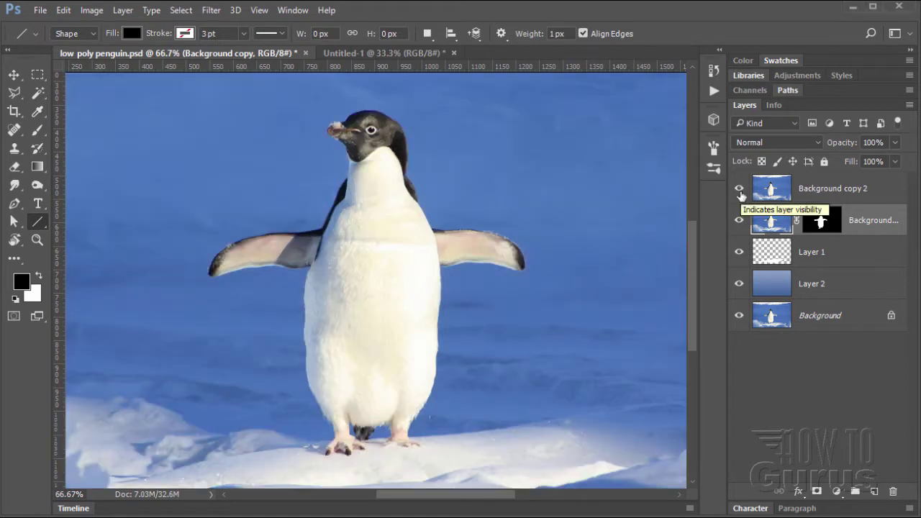
pyautogui.click(740, 193)
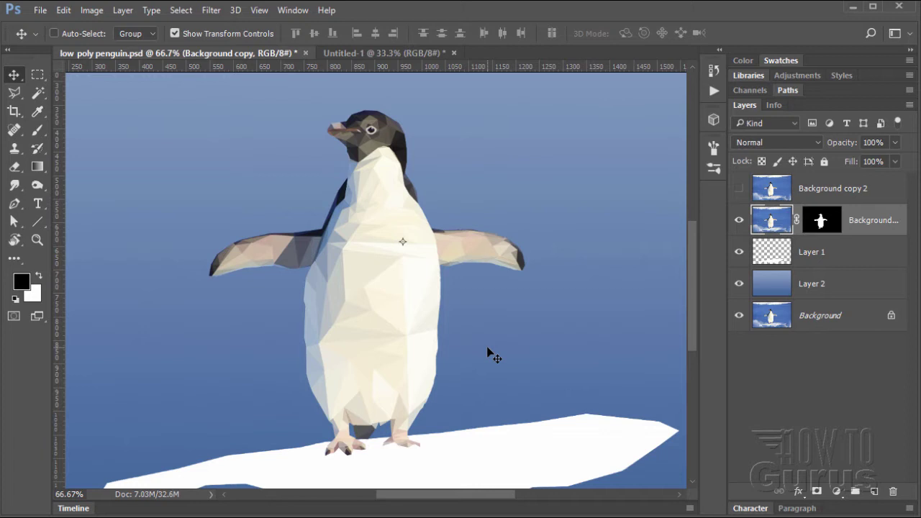
pyautogui.click(740, 221)
pyautogui.click(739, 252)
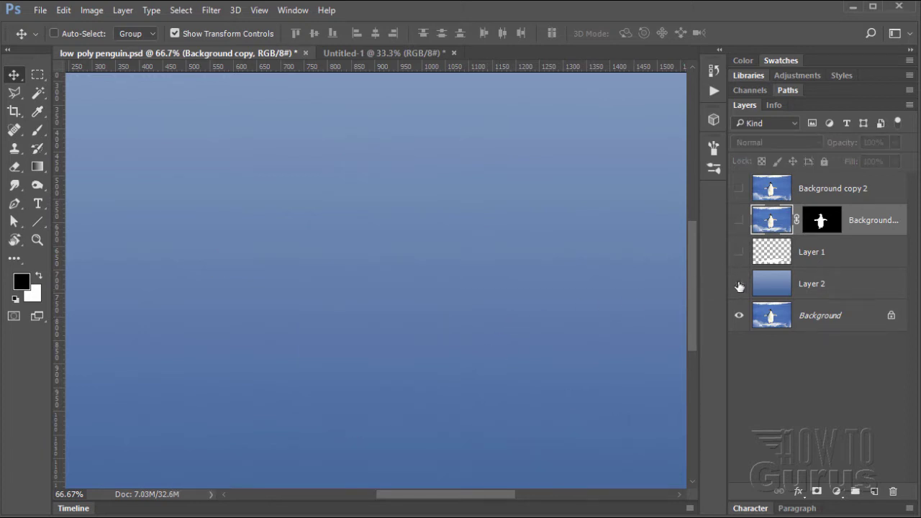
pyautogui.click(740, 285)
# Duplicate the Background layer as Background copy 3 and hide the original Background
pyautogui.click(778, 330)
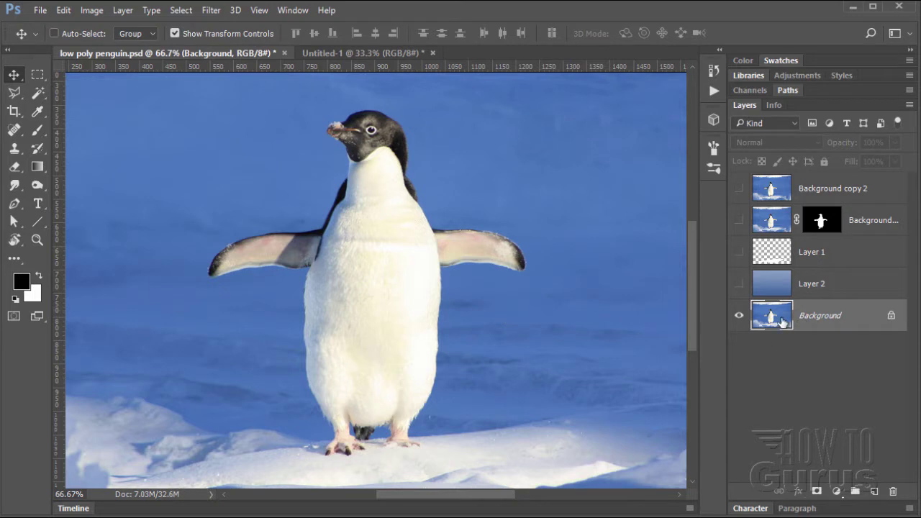
pyautogui.moveTo(783, 322); pyautogui.dragTo(872, 490)
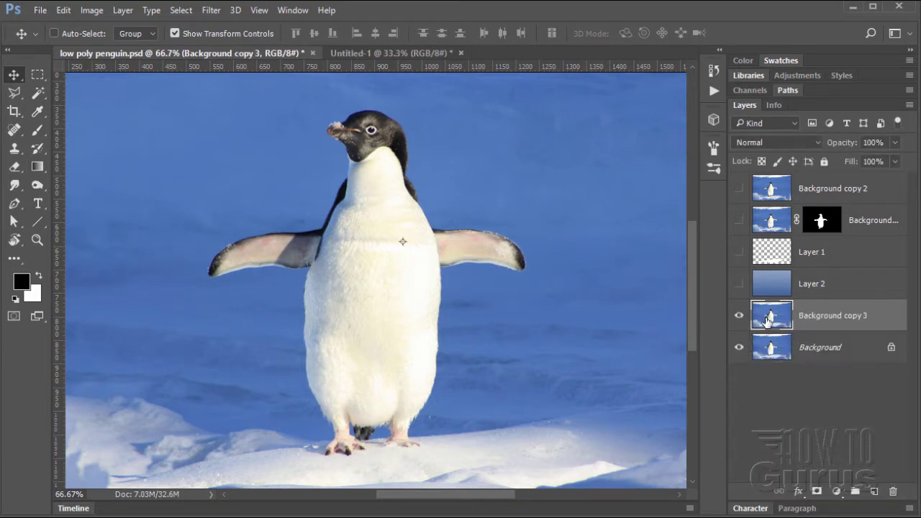
pyautogui.click(739, 347)
# Zoom to 200% over the left flipper, briefly toggling the low-poly layer to compare
pyautogui.click(37, 240)
pyautogui.click(316, 258)
pyautogui.click(311, 253)
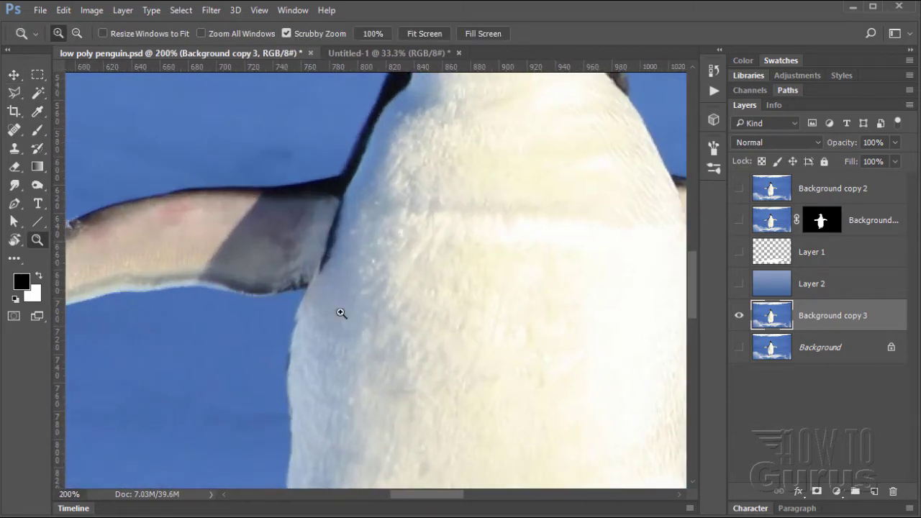
pyautogui.moveTo(457, 493); pyautogui.dragTo(440, 498)
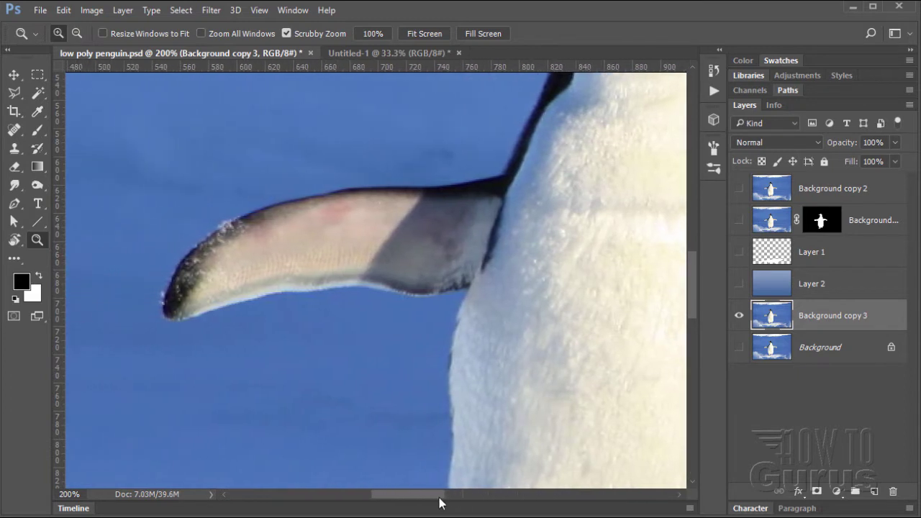
pyautogui.moveTo(693, 300); pyautogui.dragTo(692, 297)
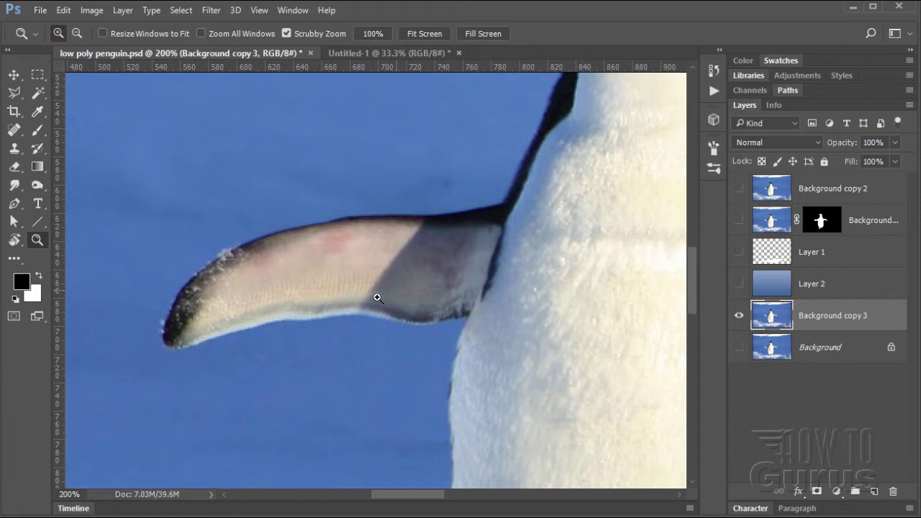
pyautogui.click(740, 221)
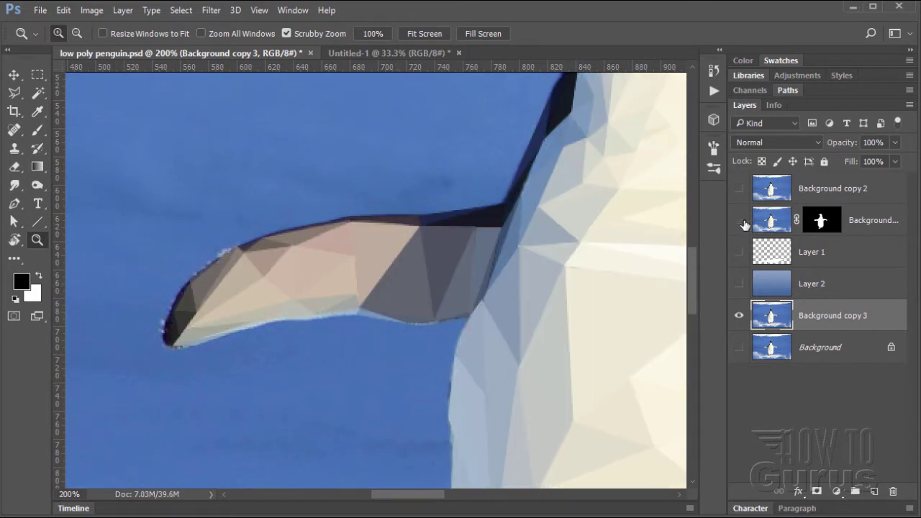
pyautogui.click(741, 221)
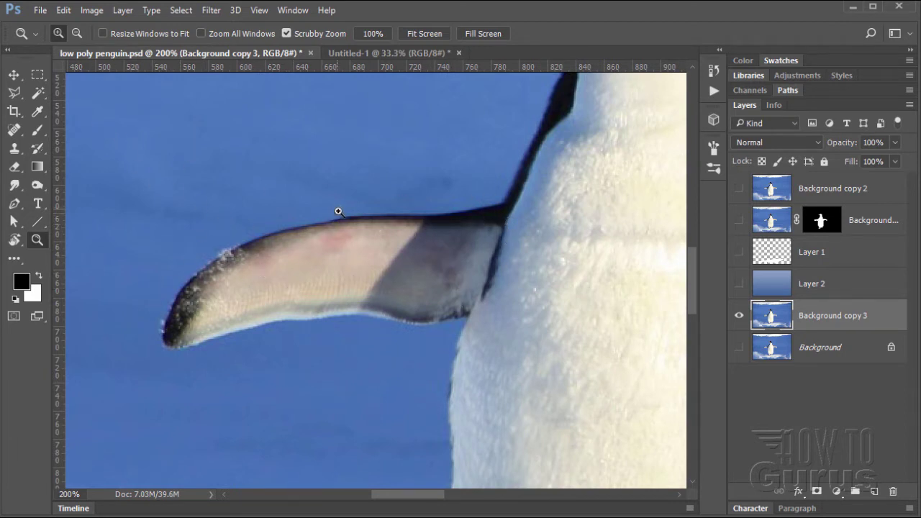
# Lasso a triangle at the flipper base and apply Filter > Blur > Average to it
pyautogui.click(15, 93)
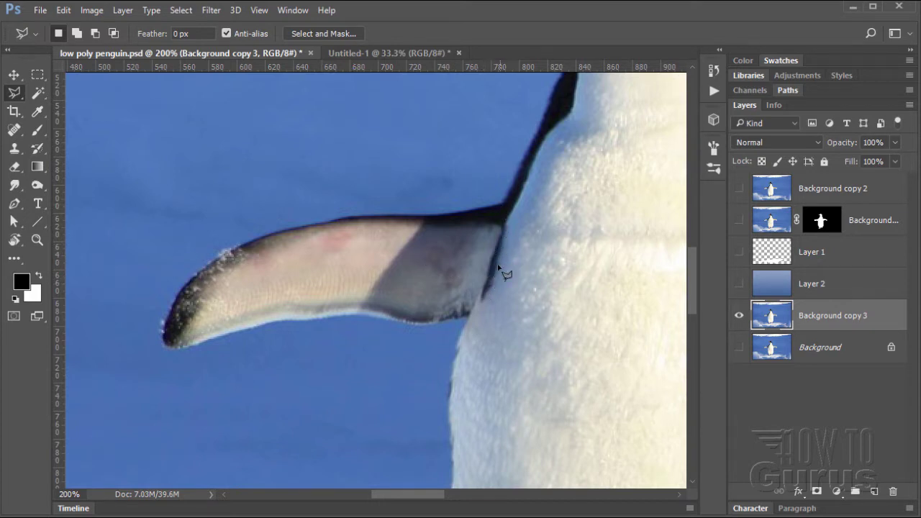
pyautogui.click(505, 206)
pyautogui.click(504, 226)
pyautogui.click(421, 227)
pyautogui.click(507, 210)
pyautogui.click(211, 11)
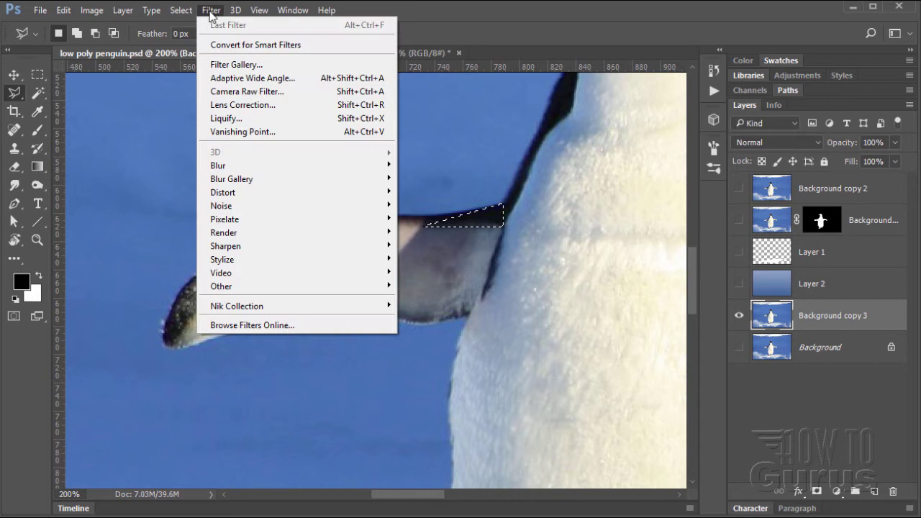
pyautogui.moveTo(255, 168)
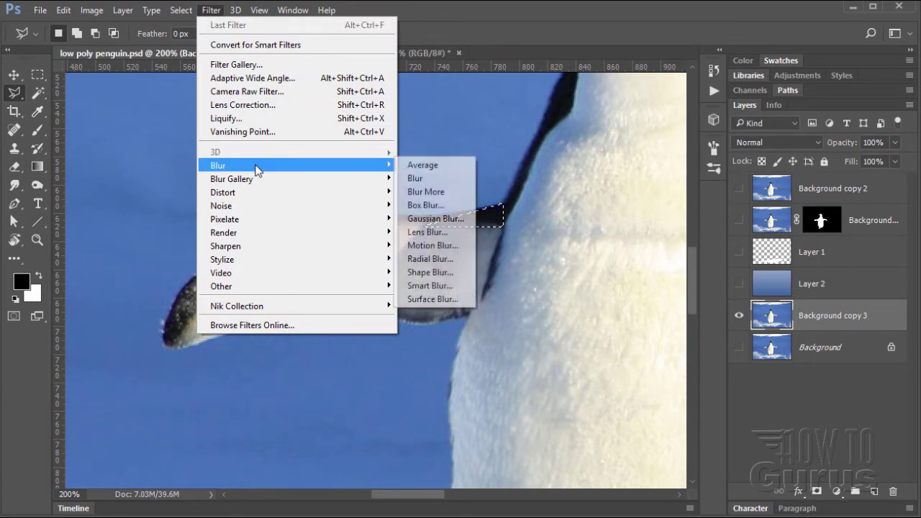
pyautogui.click(417, 164)
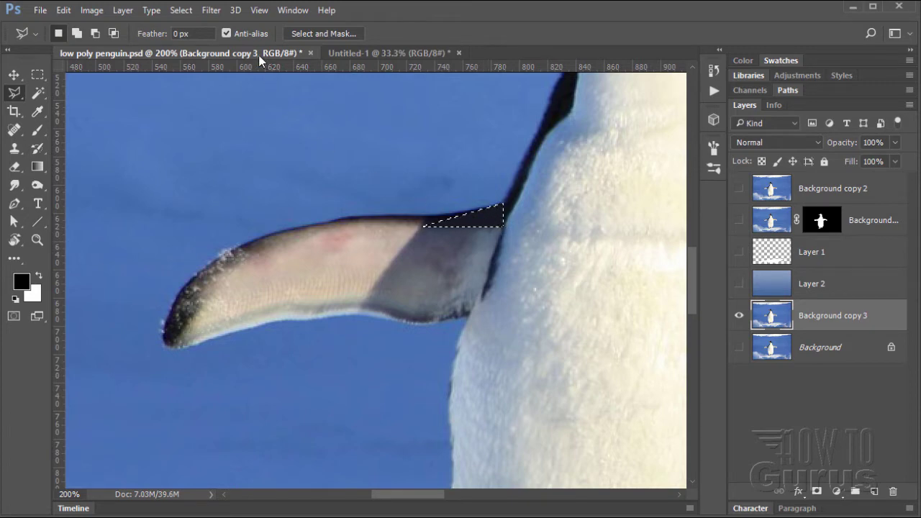
# Undo, clear the selection, and scroll down to the penguin's white chest
pyautogui.hotkey('ctrl', 'z')
pyautogui.click(181, 11)
pyautogui.click(194, 39)
pyautogui.moveTo(410, 499); pyautogui.dragTo(428, 504)
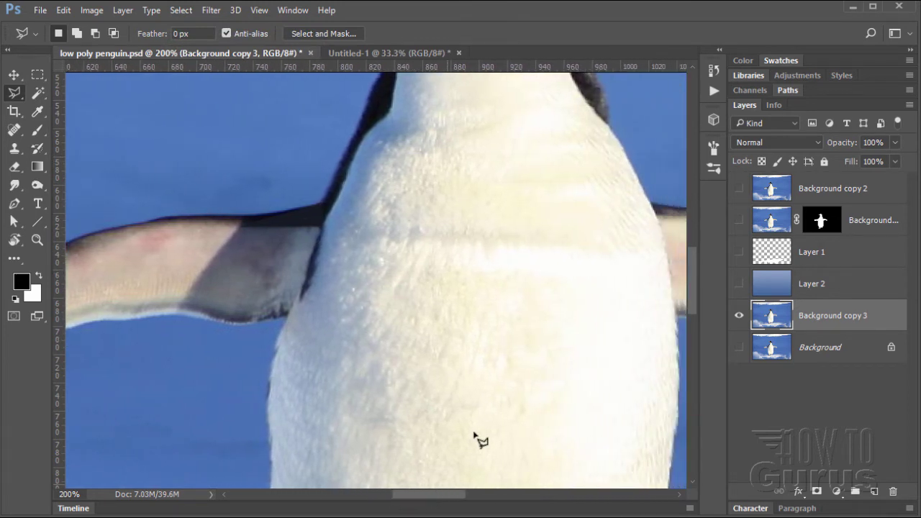
pyautogui.scroll(-3, 475, 438)
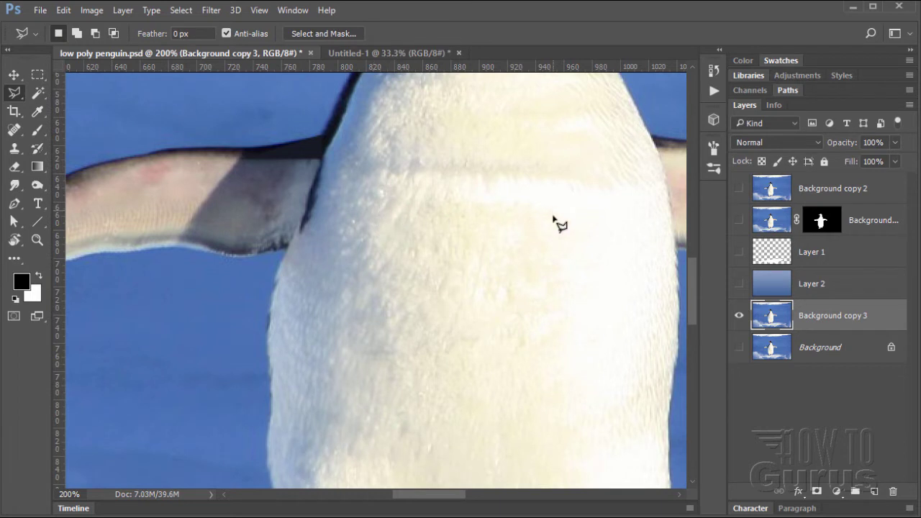
# Lasso a long triangle on the chest and Average-blur it to flat cream
pyautogui.click(383, 208)
pyautogui.click(546, 214)
pyautogui.click(443, 455)
pyautogui.click(209, 13)
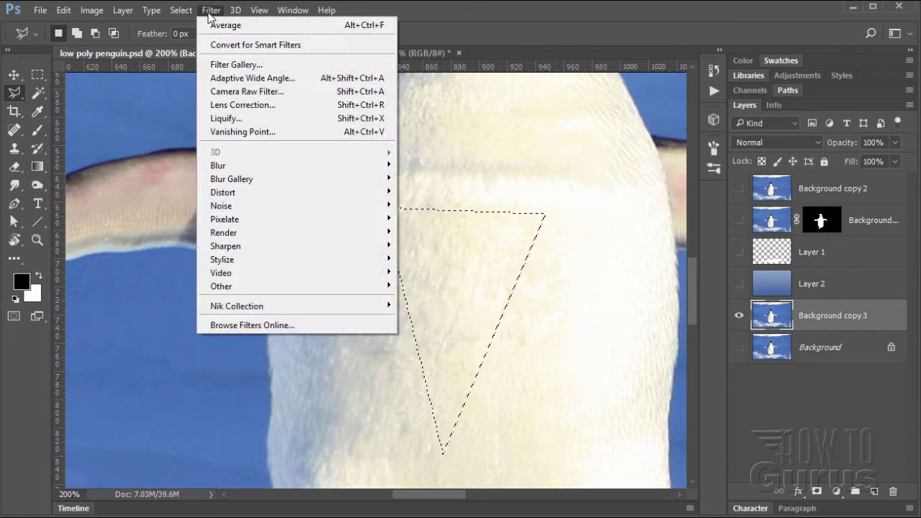
pyautogui.moveTo(242, 165)
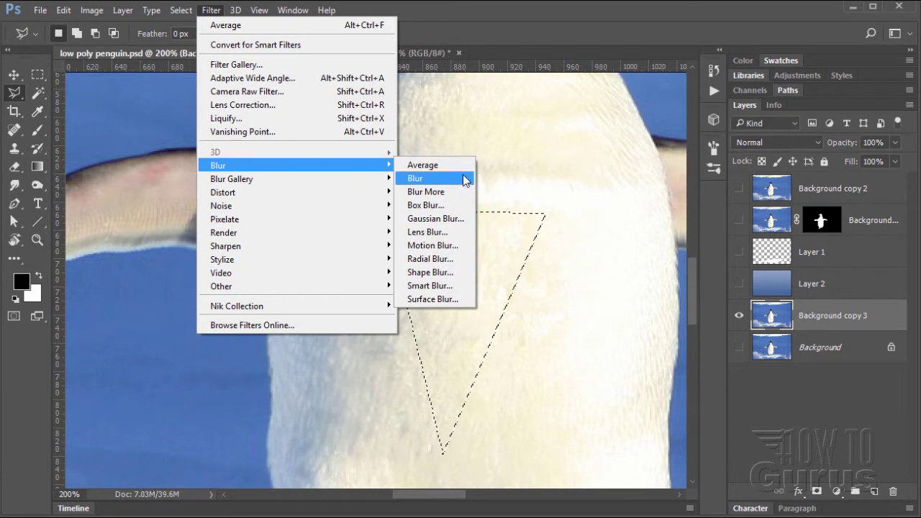
pyautogui.click(464, 165)
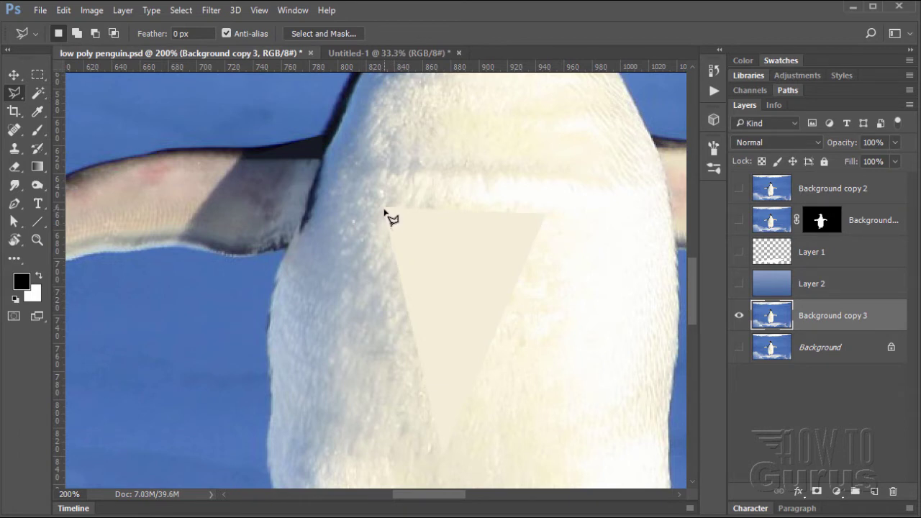
# Average an adjacent triangle left of the cream facet into greyish beige, then deselect
pyautogui.click(444, 452)
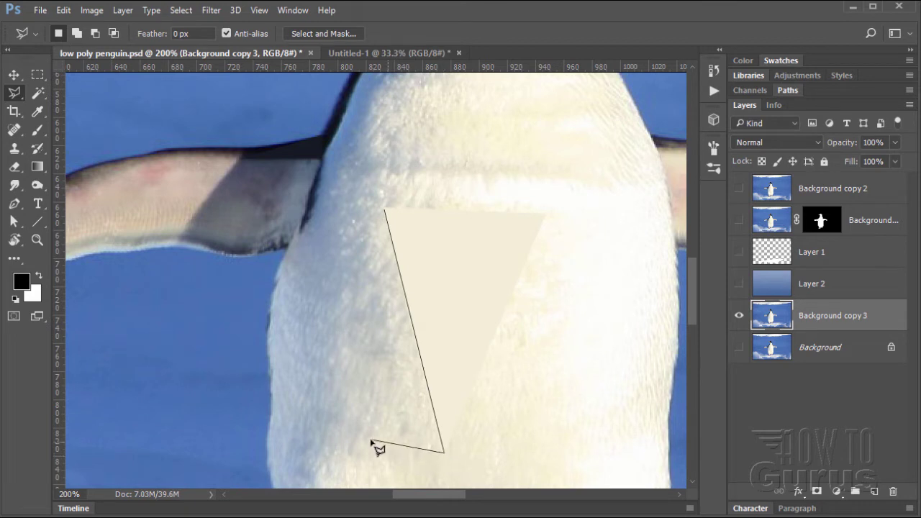
pyautogui.click(354, 444)
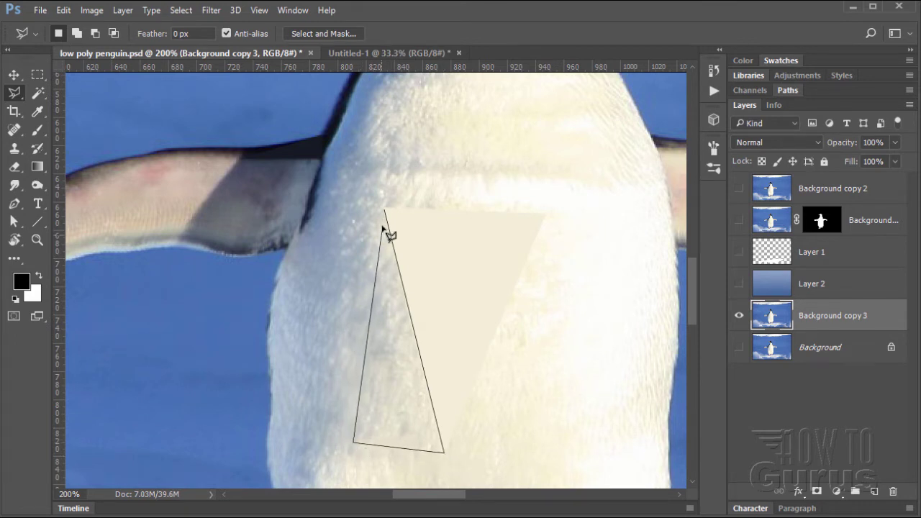
pyautogui.click(385, 210)
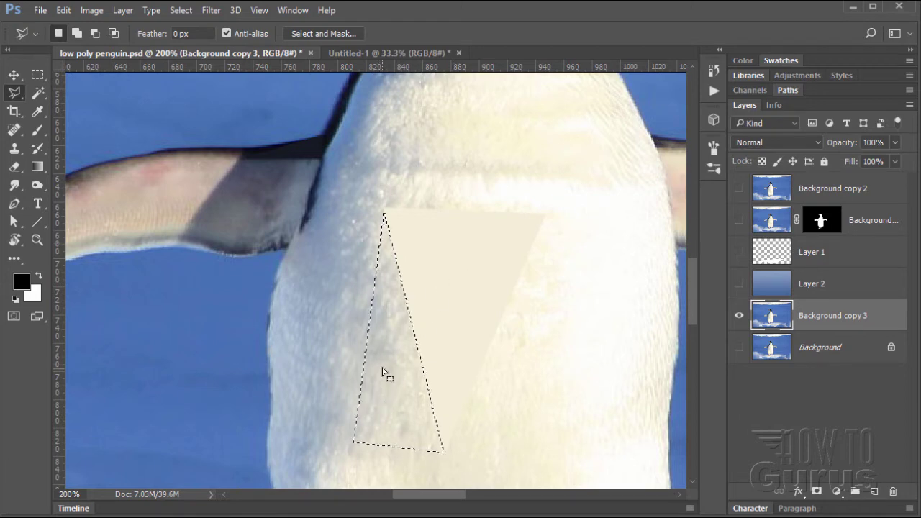
pyautogui.click(211, 11)
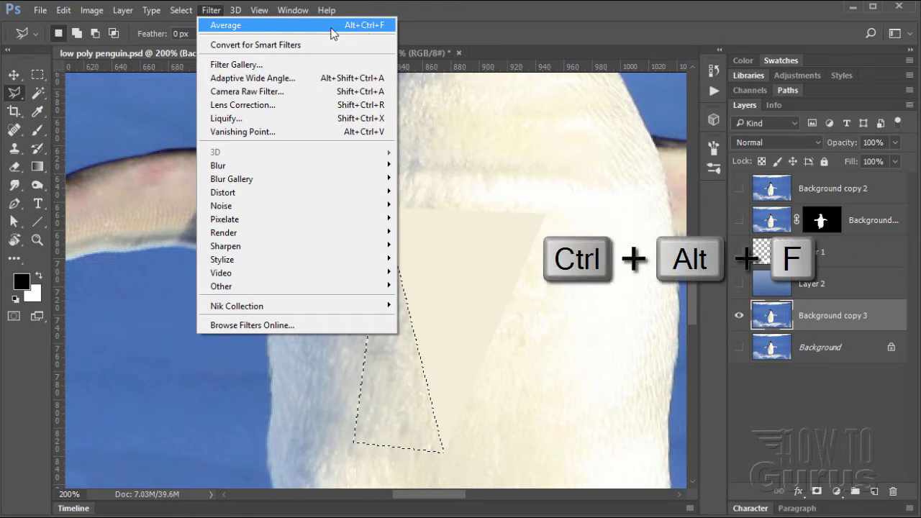
pyautogui.click(333, 28)
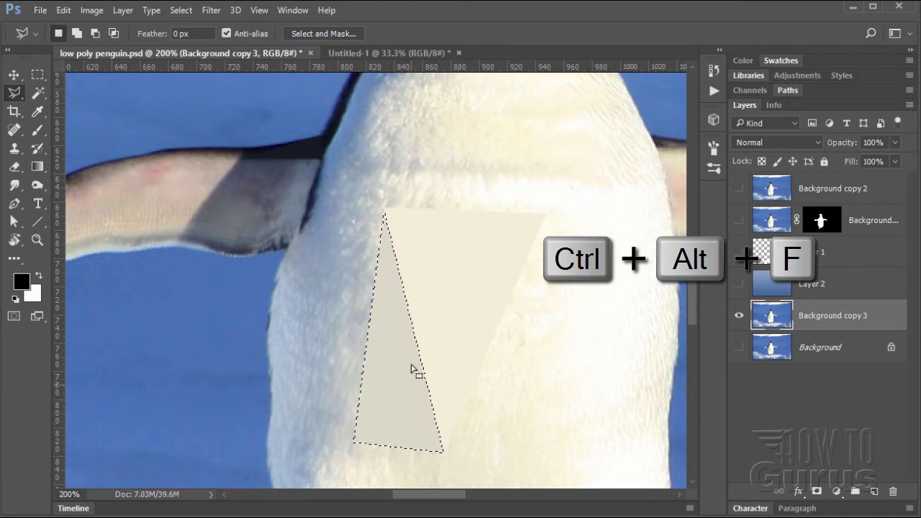
pyautogui.hotkey('ctrl', 'd')
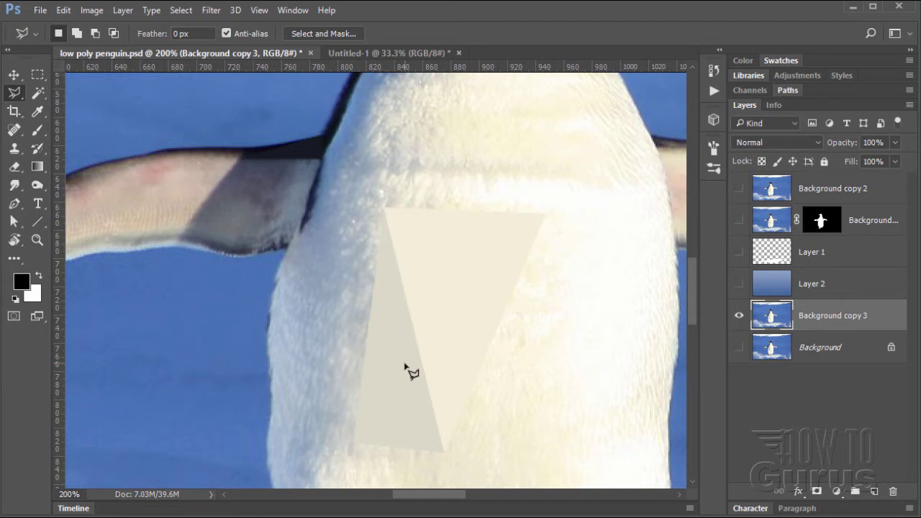
# Flatten a narrow triangle beside the grey facet with Ctrl+Alt+F, then deselect
pyautogui.click(383, 211)
pyautogui.click(336, 212)
pyautogui.click(352, 440)
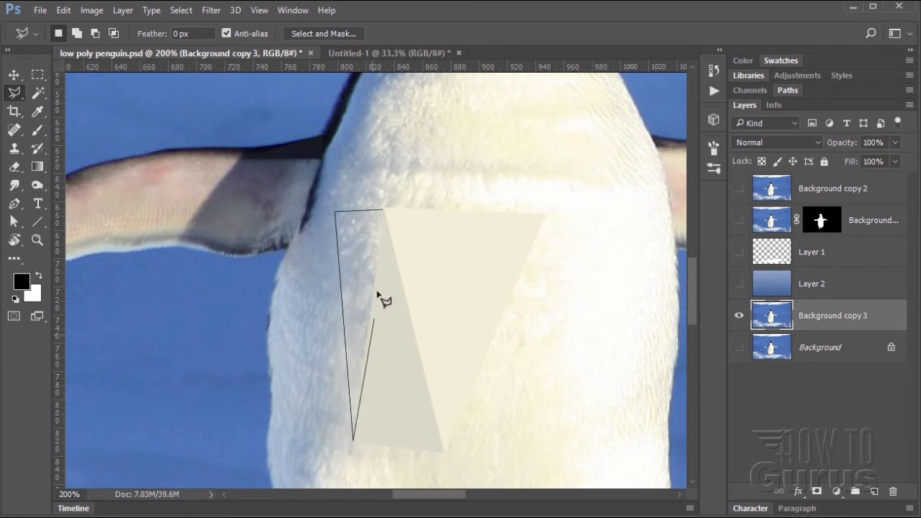
pyautogui.click(386, 213)
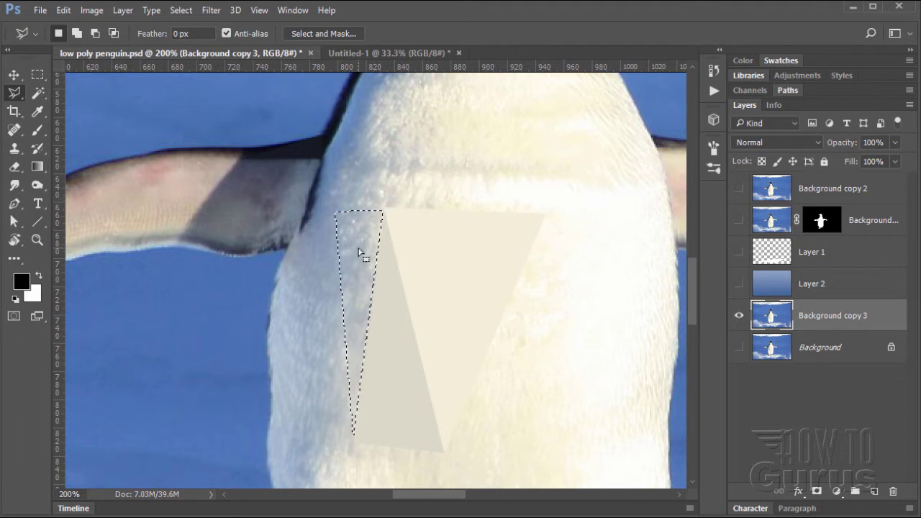
pyautogui.hotkey('ctrl', 'alt', 'f')
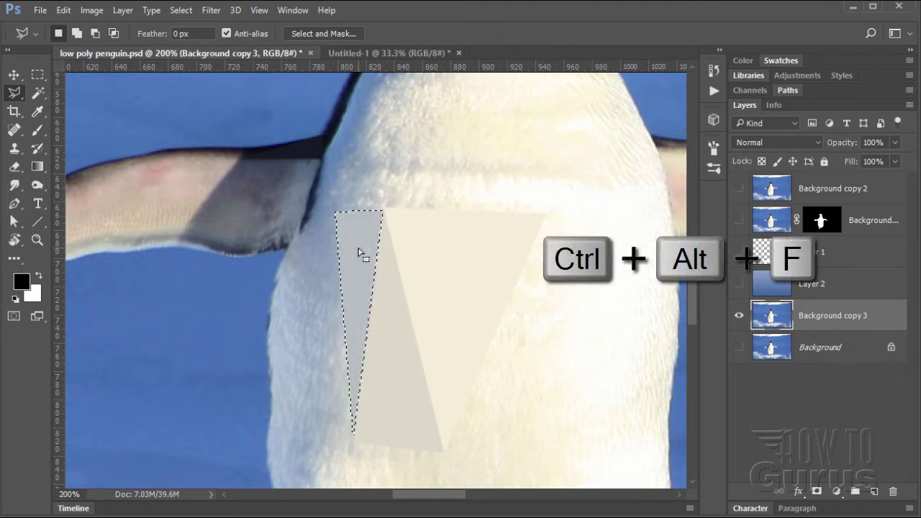
pyautogui.click(370, 267)
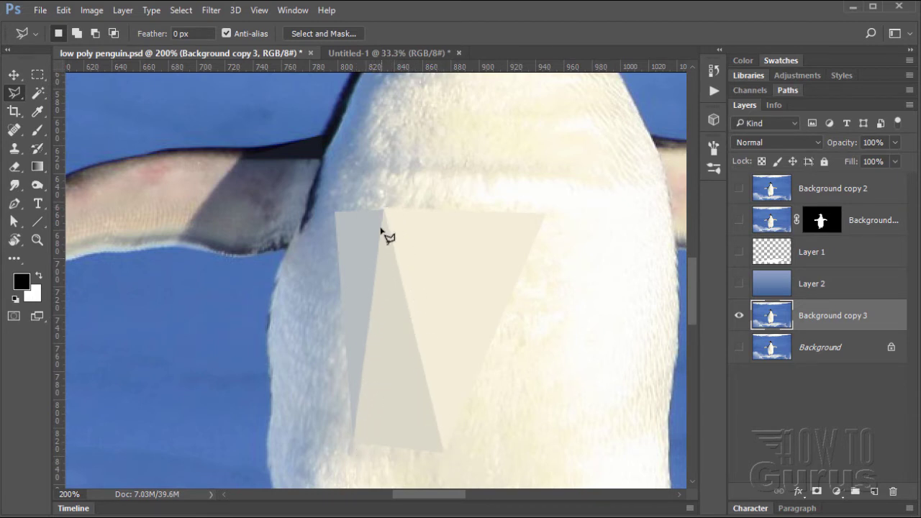
# Average two more triangles along the belly edge toward the flipper
pyautogui.click(353, 451)
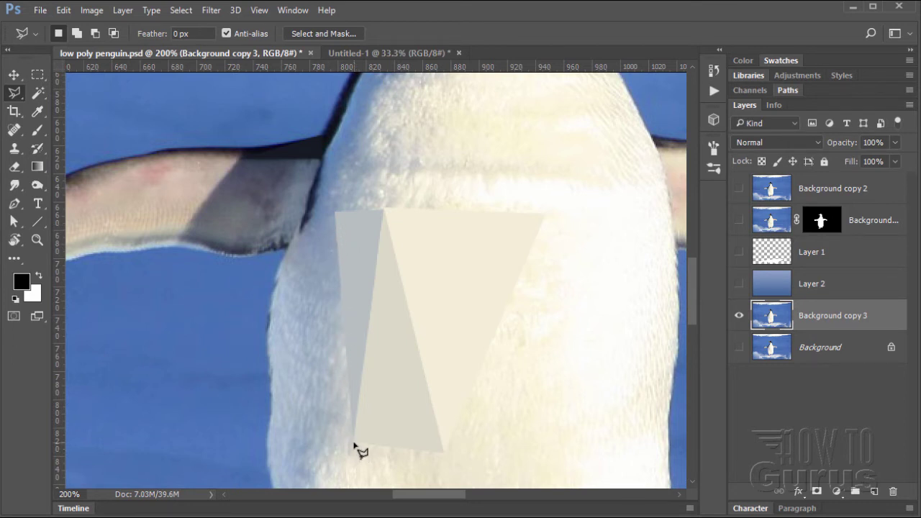
pyautogui.click(330, 214)
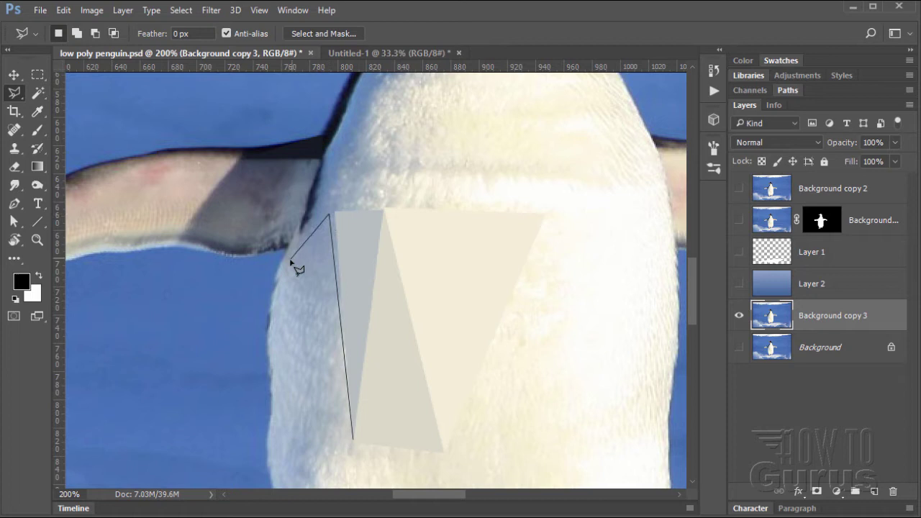
pyautogui.click(290, 260)
pyautogui.click(353, 442)
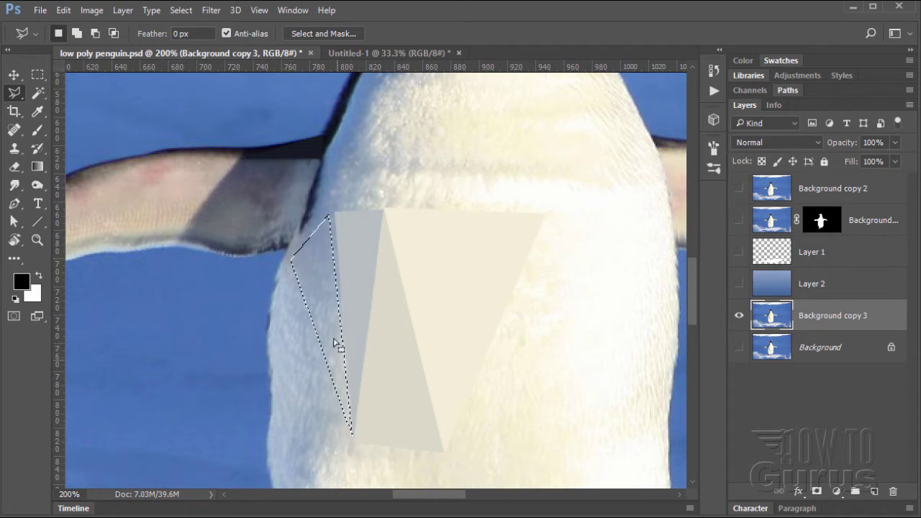
pyautogui.hotkey('ctrl', 'alt', 'f')
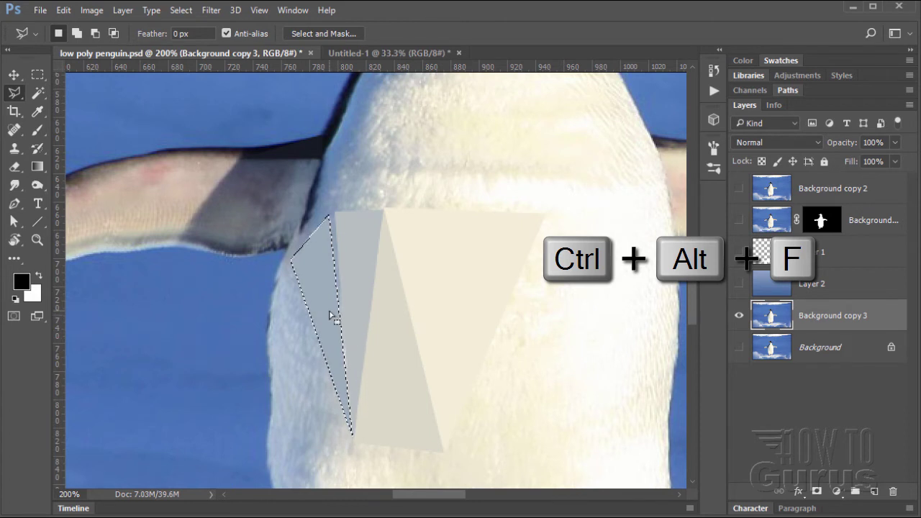
pyautogui.click(334, 320)
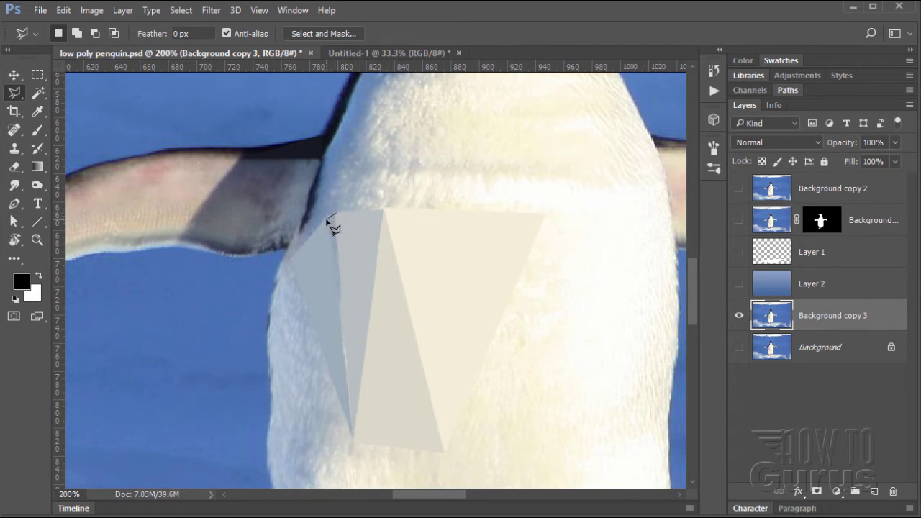
pyautogui.click(351, 437)
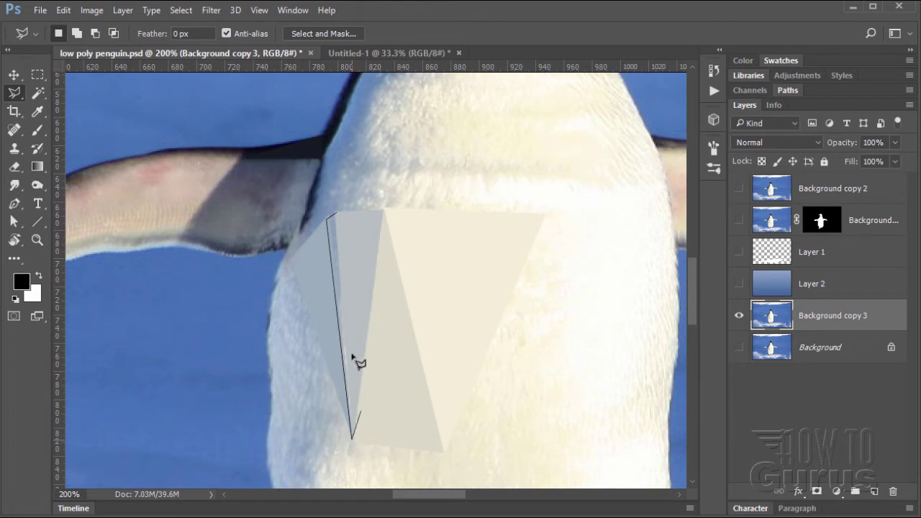
pyautogui.click(337, 214)
pyautogui.hotkey('ctrl', 'alt', 'f')
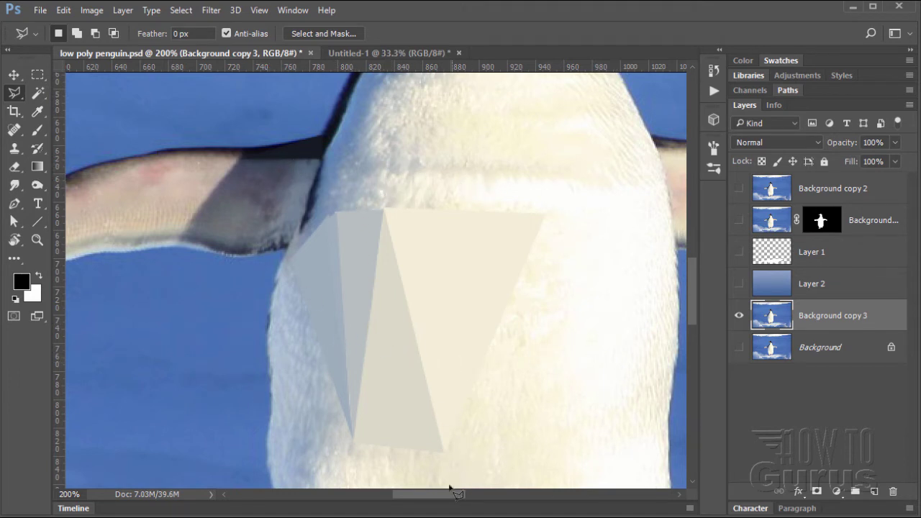
# Flatten a sliver along the wing's top edge to one averaged colour
pyautogui.moveTo(454, 501); pyautogui.dragTo(438, 500)
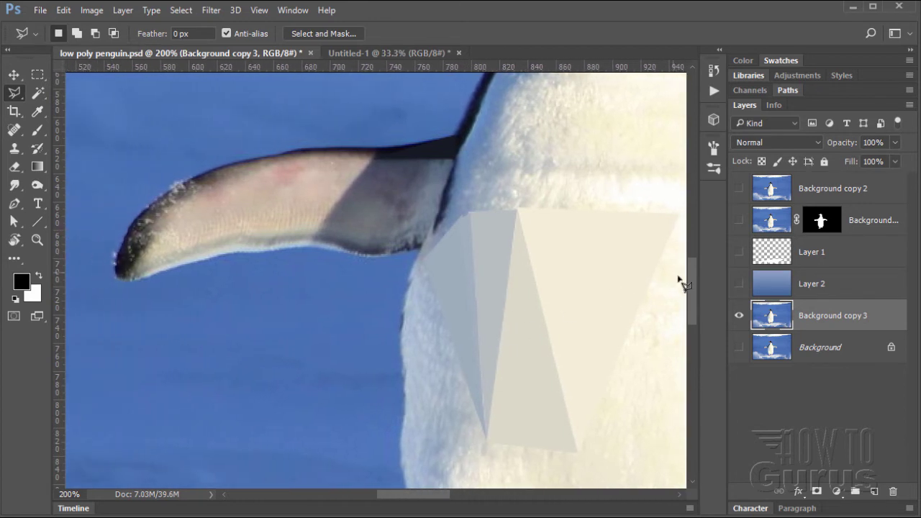
pyautogui.scroll(3, 693, 290)
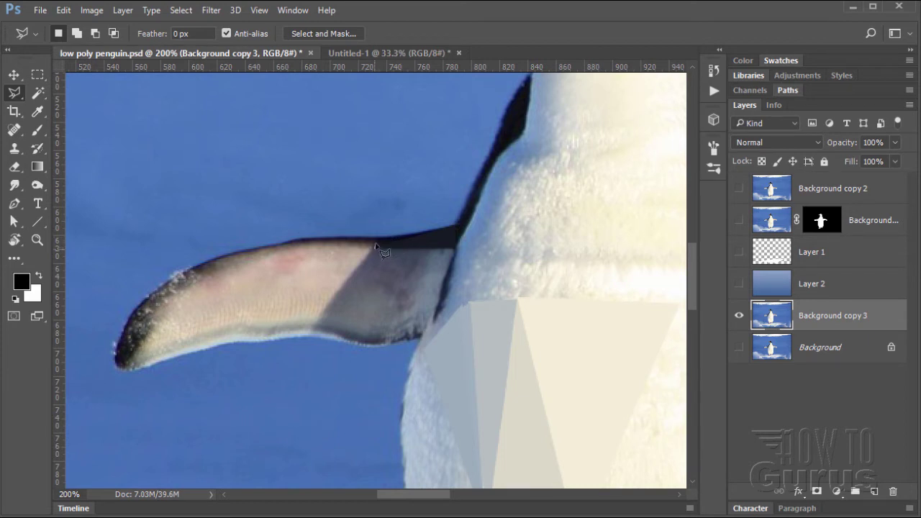
pyautogui.click(455, 228)
pyautogui.click(376, 249)
pyautogui.hotkey('ctrl', 'alt', 'f')
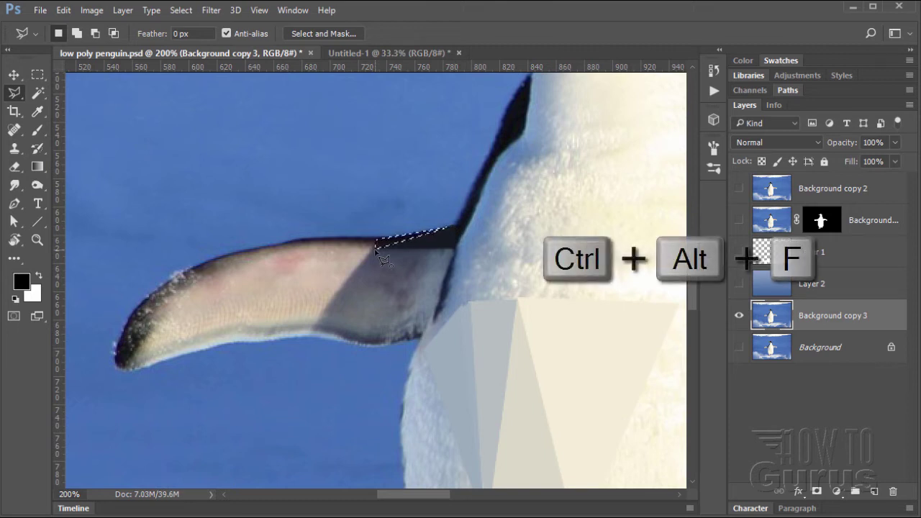
pyautogui.hotkey('ctrl', 'd')
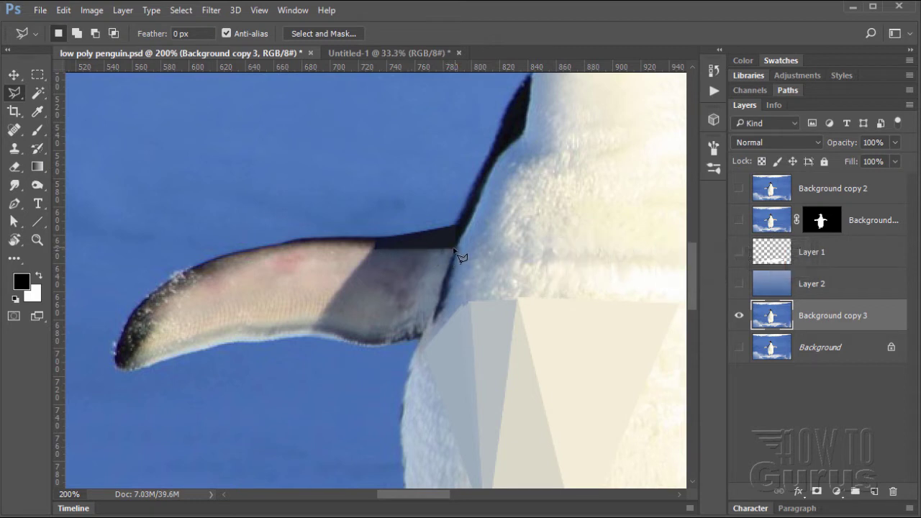
# Average a triangle where the wing meets the body into flat grey
pyautogui.click(454, 251)
pyautogui.click(423, 335)
pyautogui.click(458, 254)
pyautogui.hotkey('ctrl', 'alt', 'f')
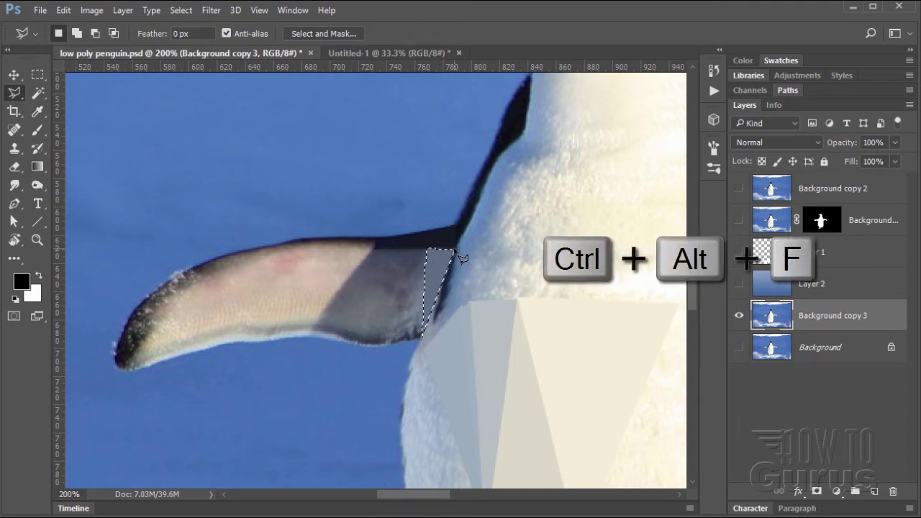
pyautogui.hotkey('ctrl', 'd')
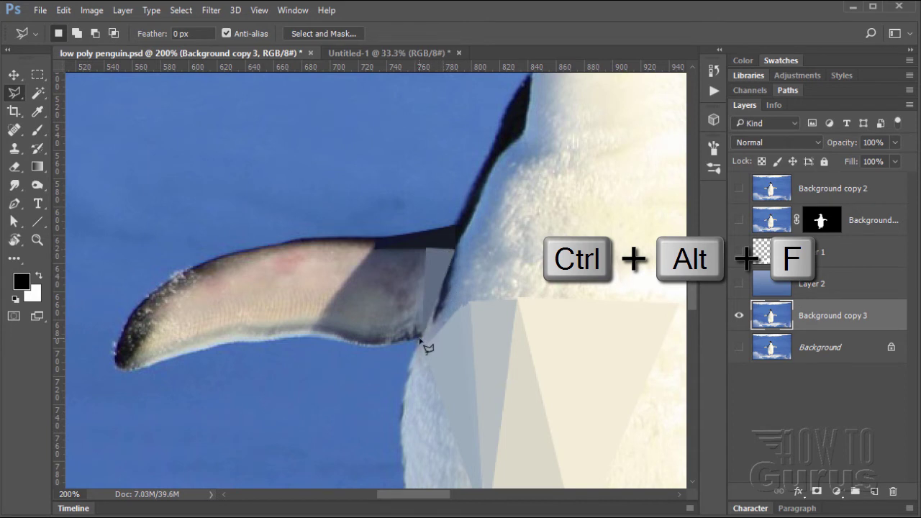
pyautogui.click(422, 334)
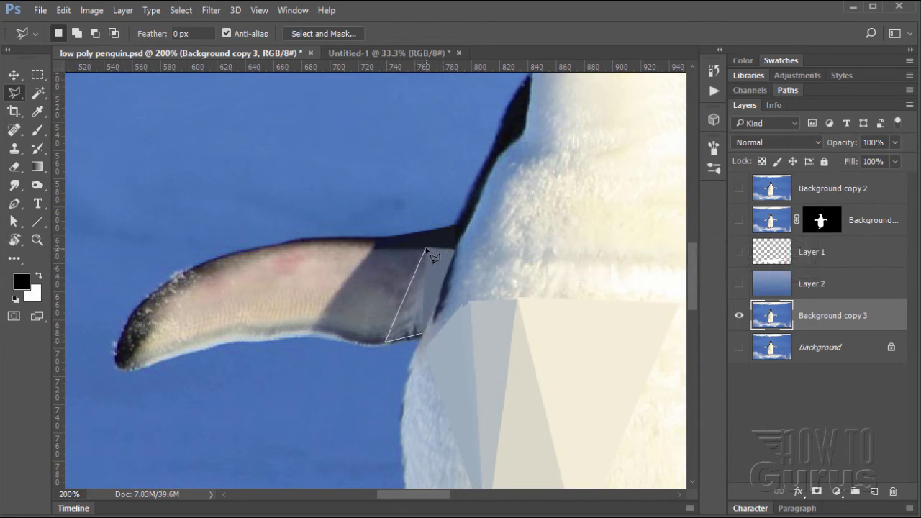
# Average the lower-edge wing triangle and another wing triangle into grey facets
pyautogui.click(423, 334)
pyautogui.hotkey('ctrl', 'alt', 'f')
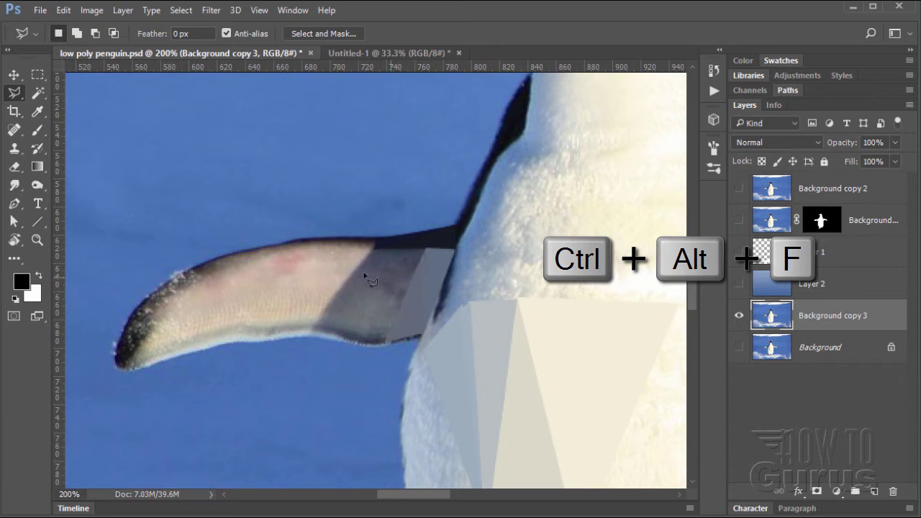
pyautogui.click(426, 250)
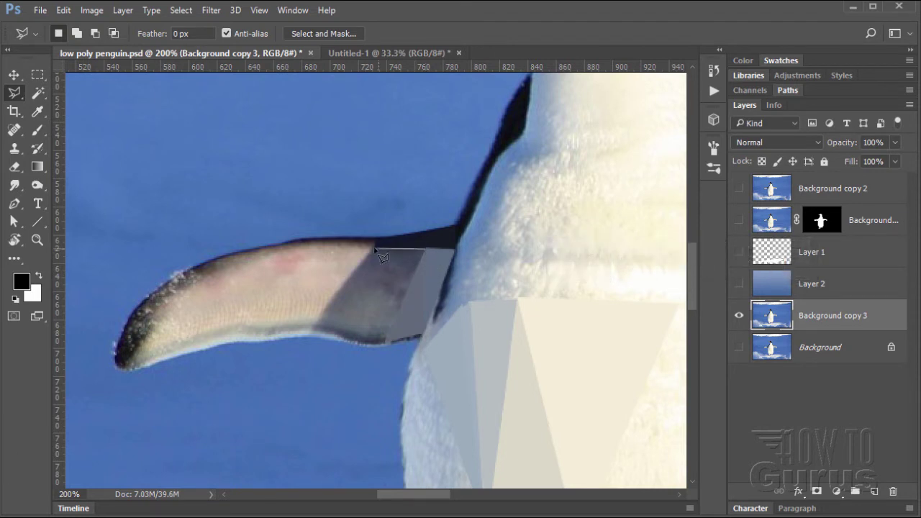
pyautogui.click(375, 249)
pyautogui.click(389, 338)
pyautogui.click(426, 249)
pyautogui.hotkey('ctrl', 'alt', 'f')
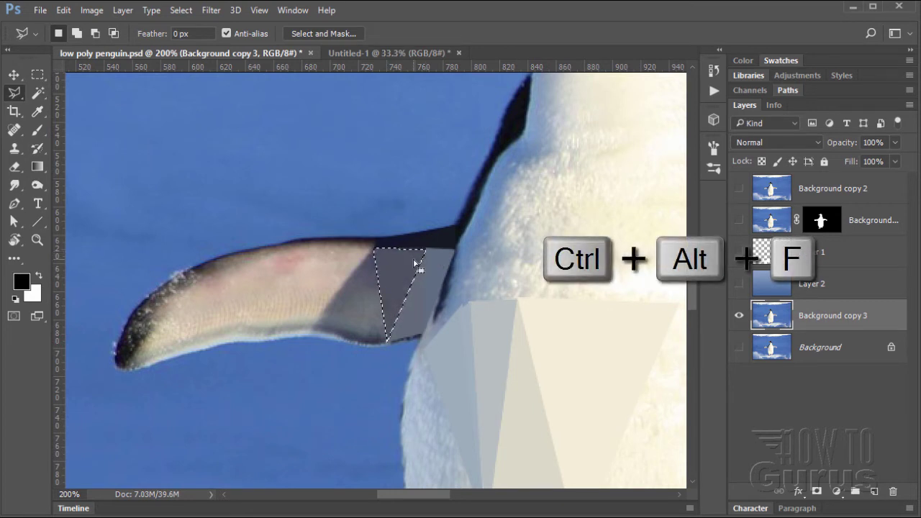
pyautogui.hotkey('ctrl', 'd')
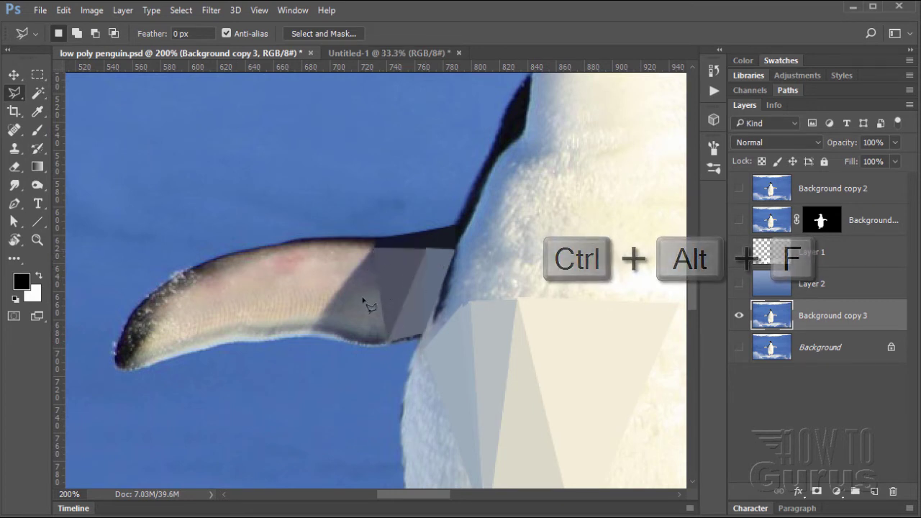
# Flatten a triangle toward the wing's lower left to averaged grey, then deselect
pyautogui.click(375, 247)
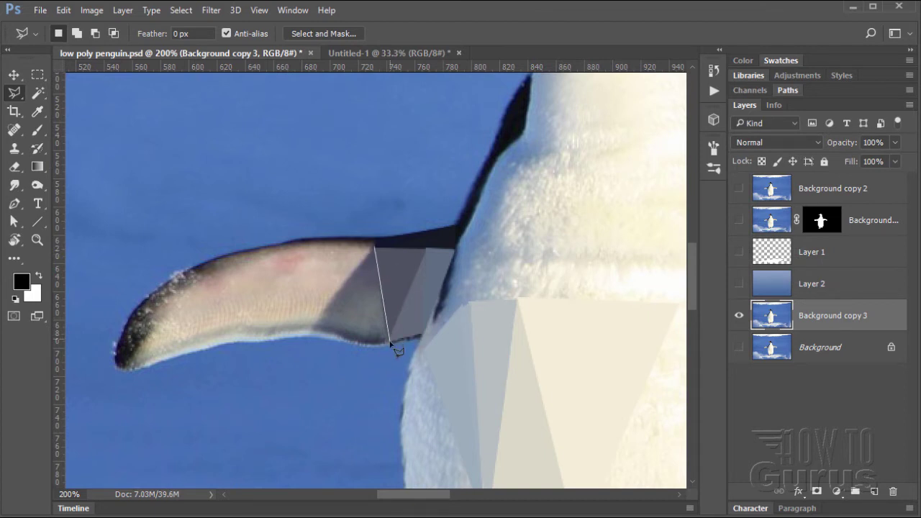
pyautogui.click(389, 343)
pyautogui.click(350, 334)
pyautogui.click(375, 248)
pyautogui.hotkey('ctrl', 'alt', 'f')
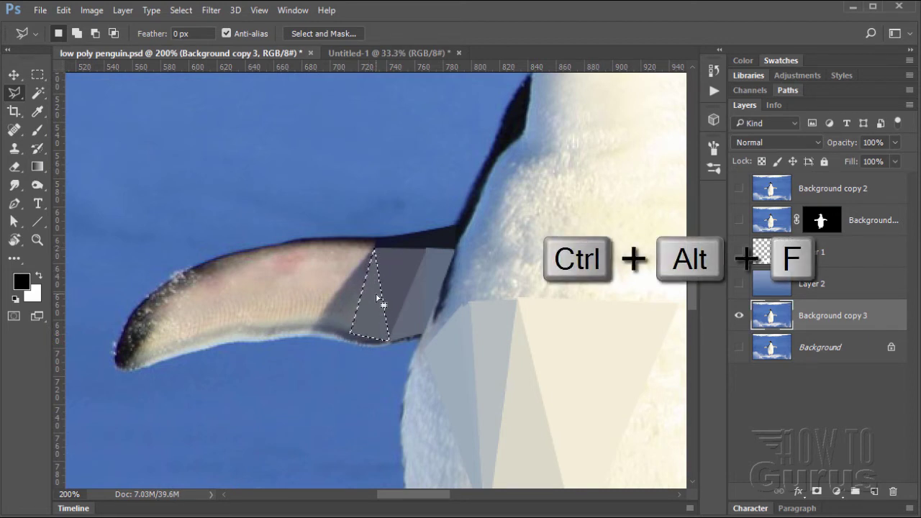
pyautogui.hotkey('ctrl', 'alt', 'f')
pyautogui.hotkey('ctrl', 'd')
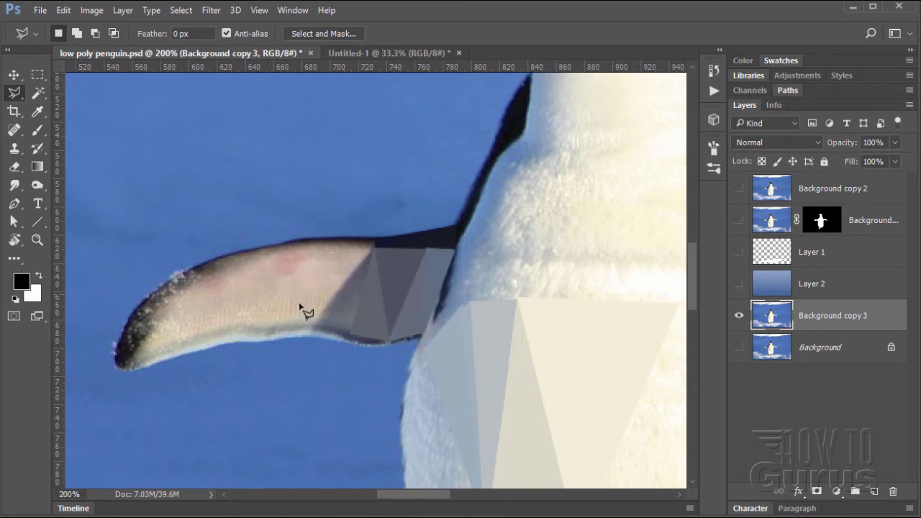
# Average a pale taupe facet along the flipper's upper edge, then deselect
pyautogui.click(371, 248)
pyautogui.click(287, 249)
pyautogui.click(348, 276)
pyautogui.click(374, 249)
pyautogui.hotkey('ctrl', 'alt', 'f')
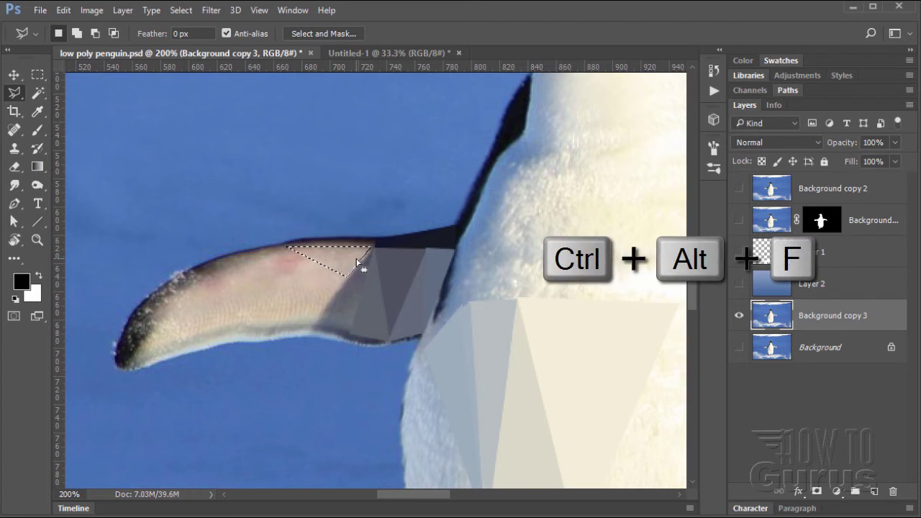
pyautogui.hotkey('ctrl', 'd')
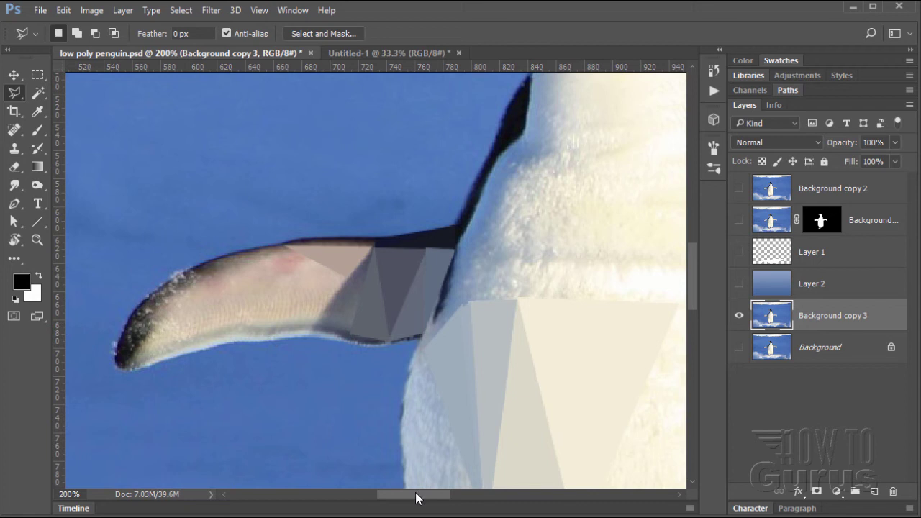
# Pan right and flatten a band facet across the upper belly
pyautogui.moveTo(415, 496); pyautogui.dragTo(446, 498)
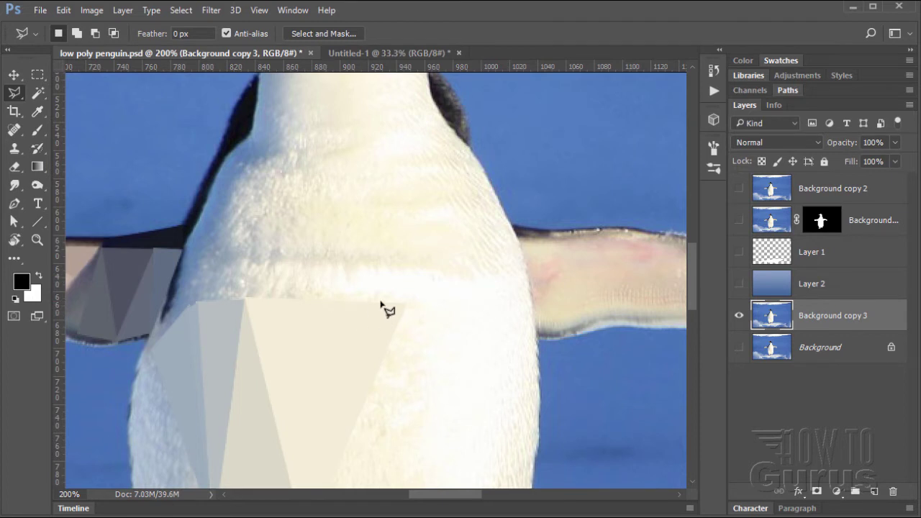
pyautogui.click(317, 280)
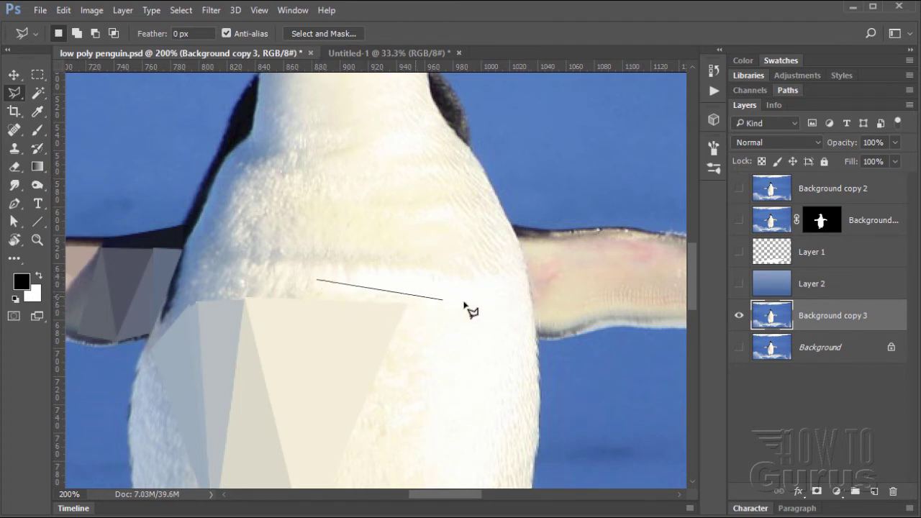
pyautogui.click(531, 312)
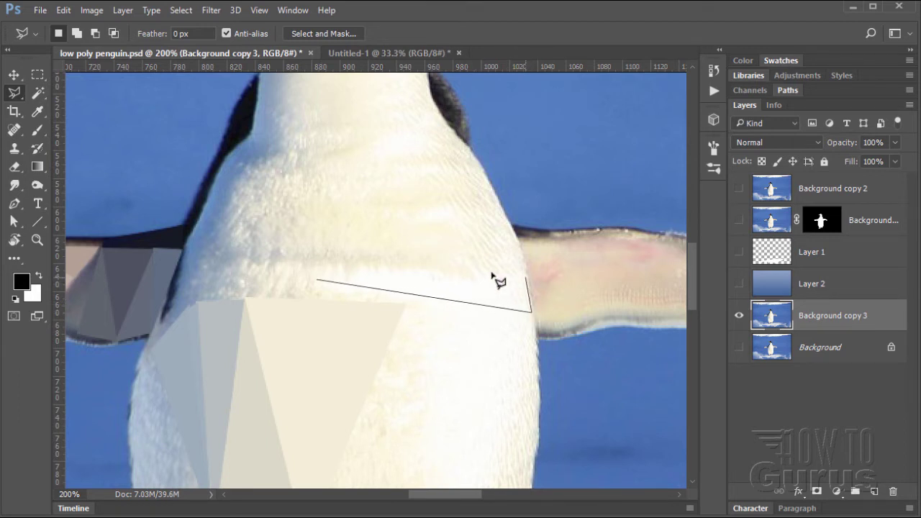
pyautogui.click(317, 280)
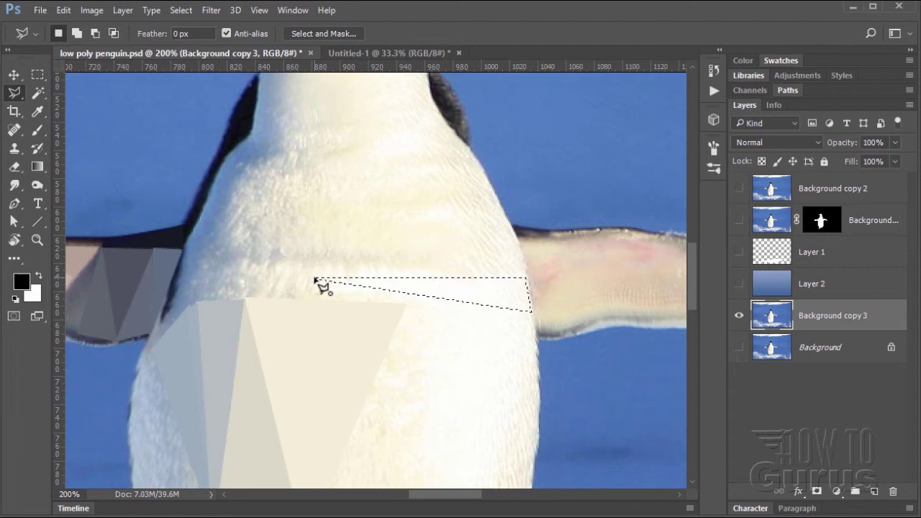
pyautogui.hotkey('ctrl', 'alt', 'f')
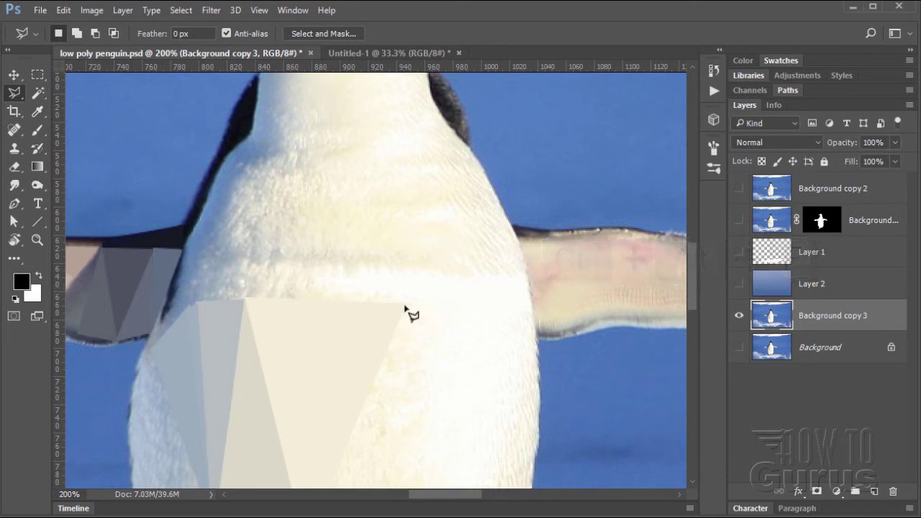
# Average a thin near-white triangle across the upper chest above the cream facets
pyautogui.click(532, 308)
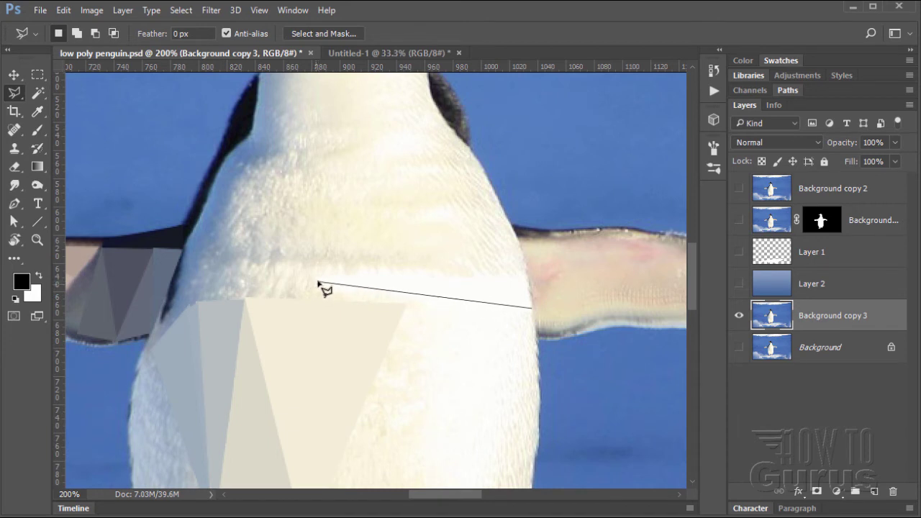
pyautogui.click(317, 283)
pyautogui.click(244, 301)
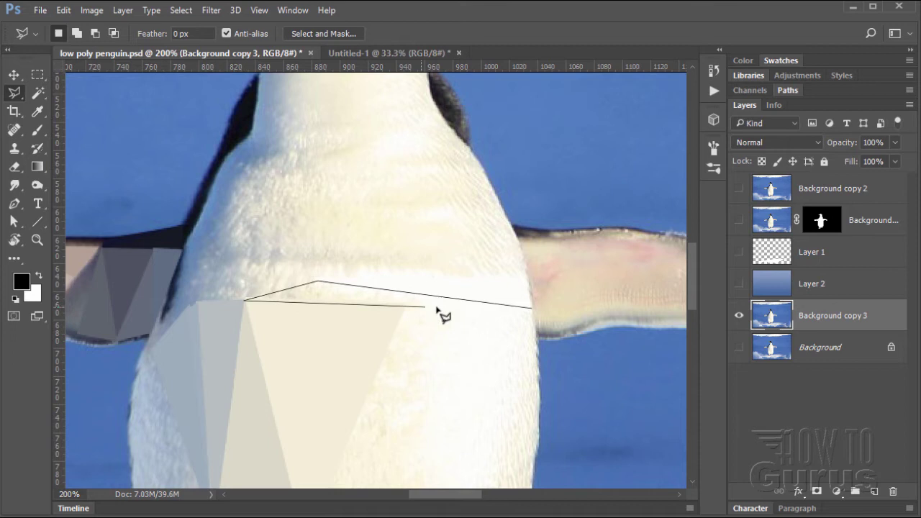
pyautogui.click(532, 316)
pyautogui.hotkey('ctrl', 'alt', 'f')
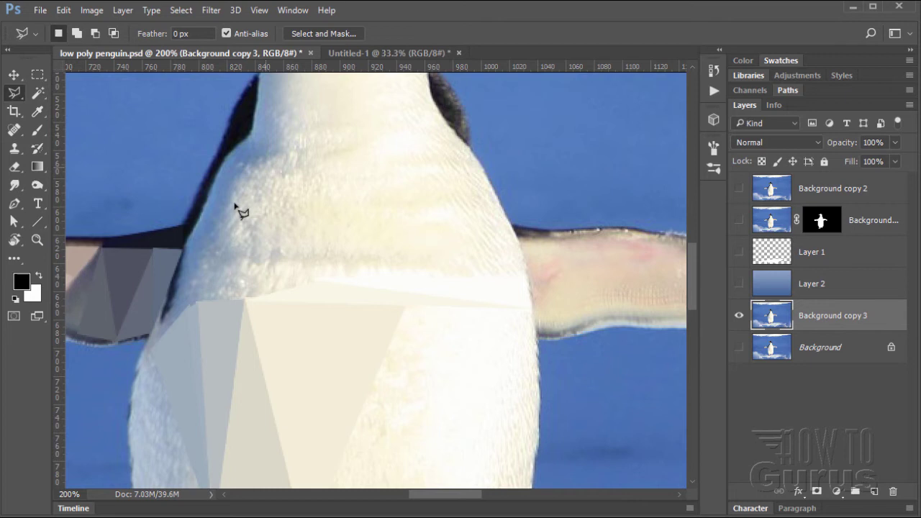
# Zoom to 500% on the penguin's eye, then zoom back out to the whole penguin
pyautogui.scroll(6, 345, 306)
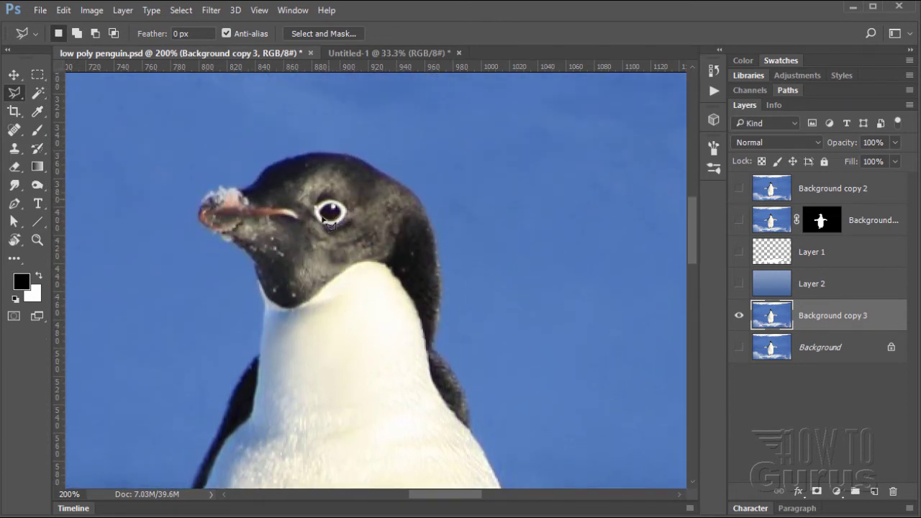
pyautogui.click(37, 241)
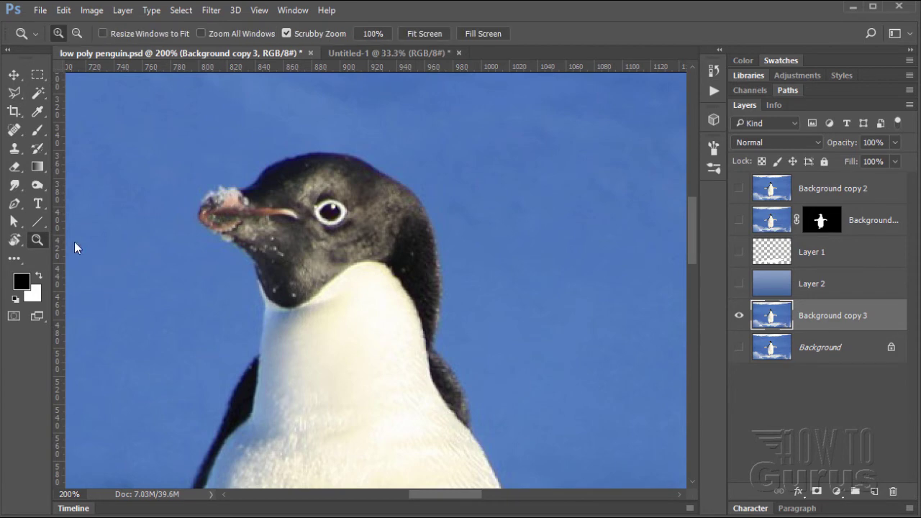
pyautogui.click(337, 216)
pyautogui.click(336, 216)
pyautogui.click(337, 216)
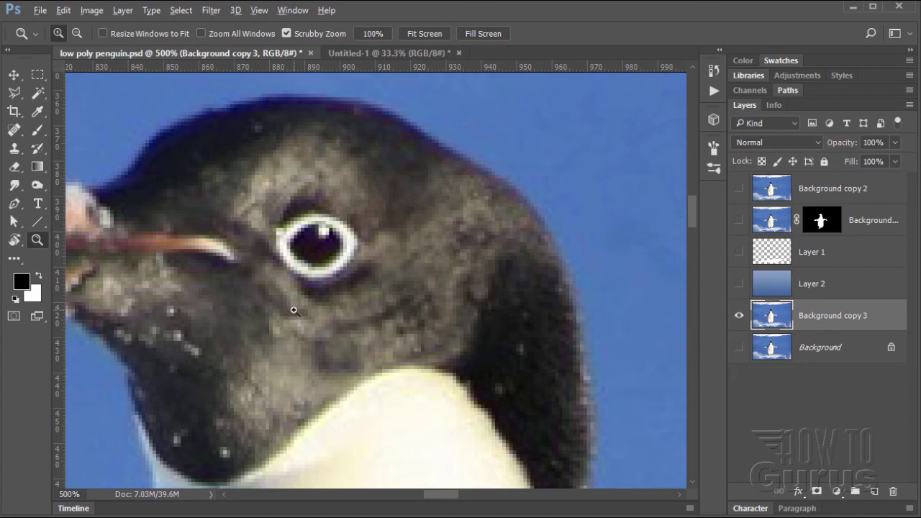
pyautogui.keyDown('alt'); pyautogui.click(295, 310); pyautogui.keyUp('alt')
pyautogui.keyDown('alt'); pyautogui.click(292, 328); pyautogui.keyUp('alt')
pyautogui.keyDown('alt'); pyautogui.click(288, 353); pyautogui.keyUp('alt')
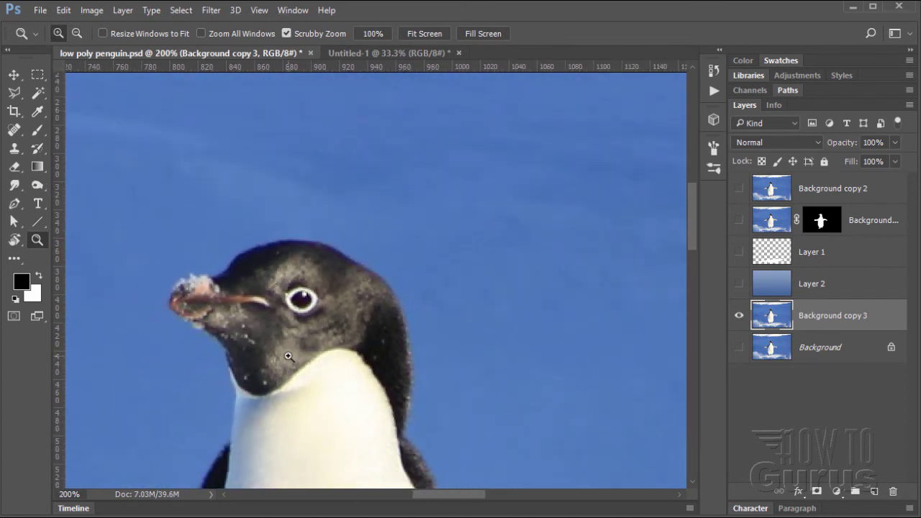
pyautogui.scroll(-4, 288, 356)
pyautogui.keyDown('alt'); pyautogui.click(274, 370); pyautogui.keyUp('alt')
pyautogui.scroll(-2, 259, 361)
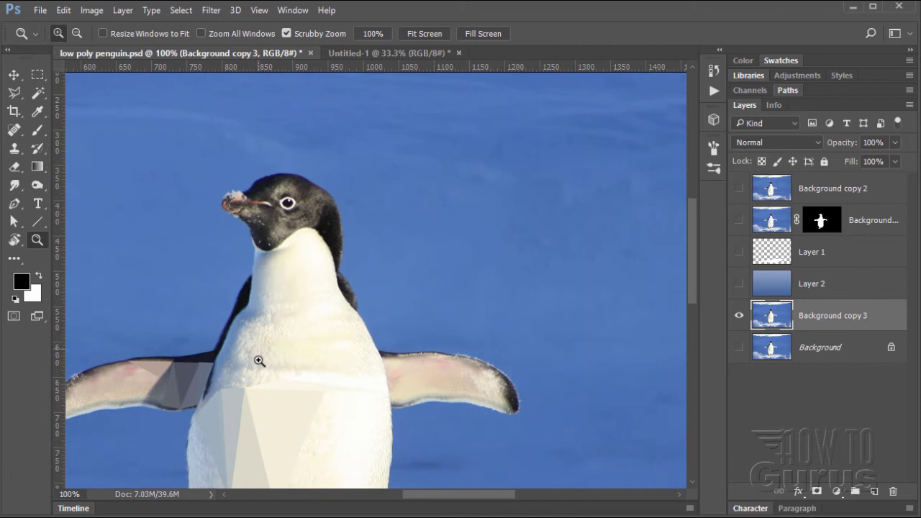
pyautogui.scroll(-3, 259, 361)
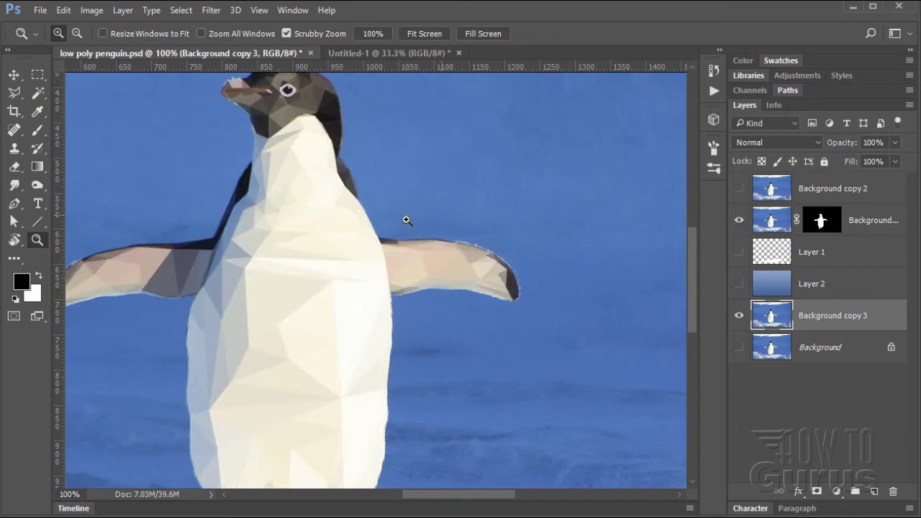
# Inspect the faceted belly and flipper at 300%, then hide Background copy 3
pyautogui.moveTo(281, 154); pyautogui.dragTo(296, 190)
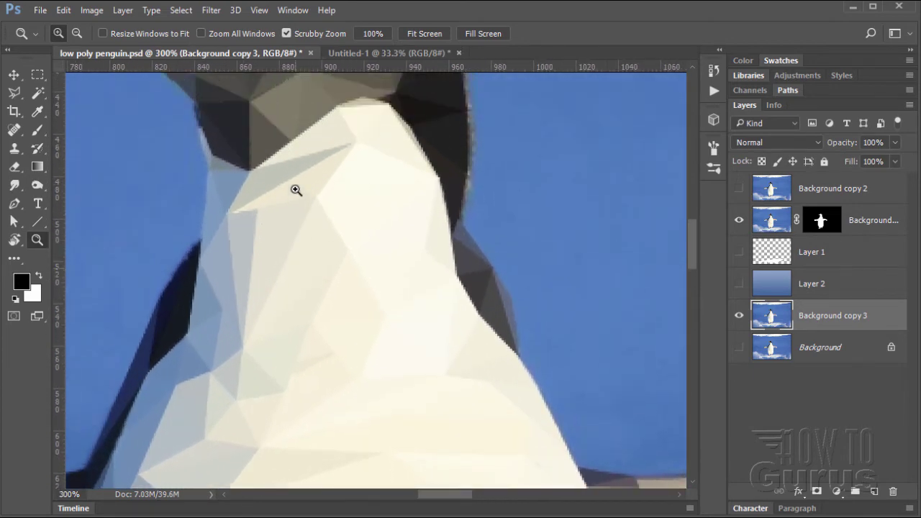
pyautogui.scroll(5, 295, 190)
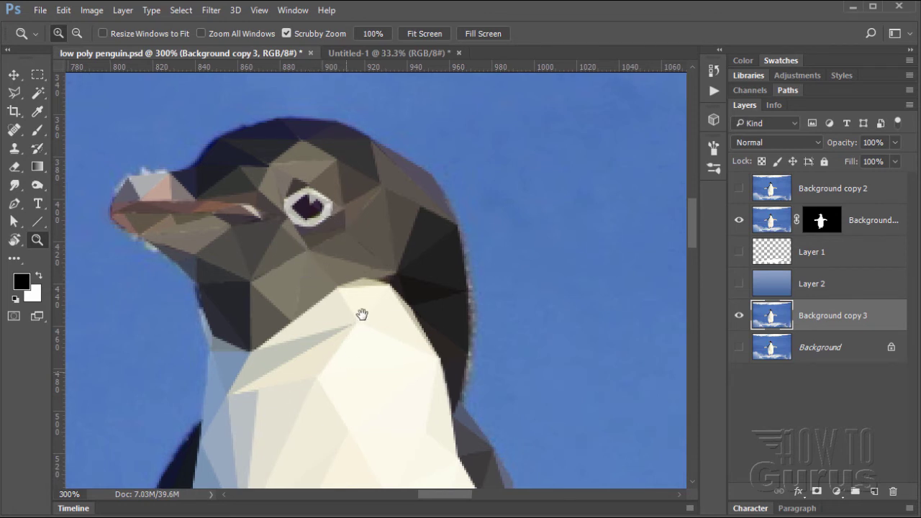
pyautogui.scroll(-10, 360, 315)
pyautogui.moveTo(338, 328); pyautogui.dragTo(340, 245)
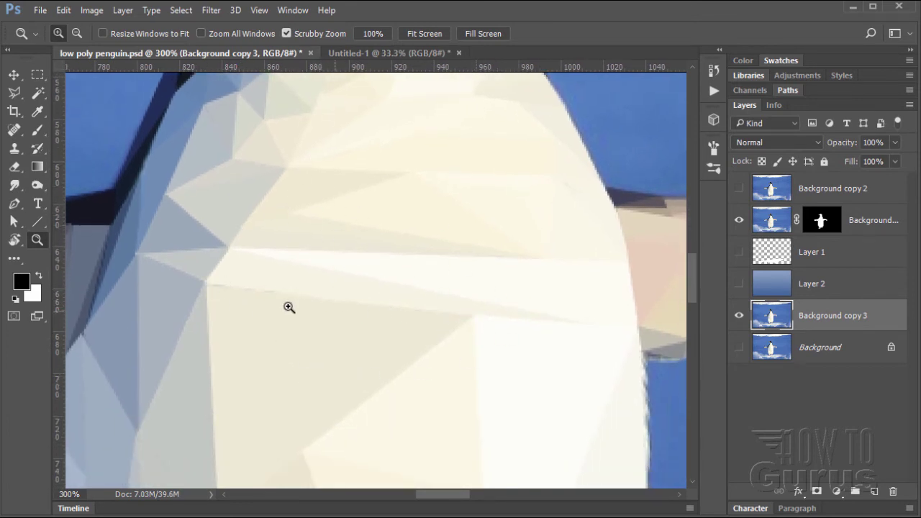
pyautogui.moveTo(286, 371); pyautogui.dragTo(281, 310)
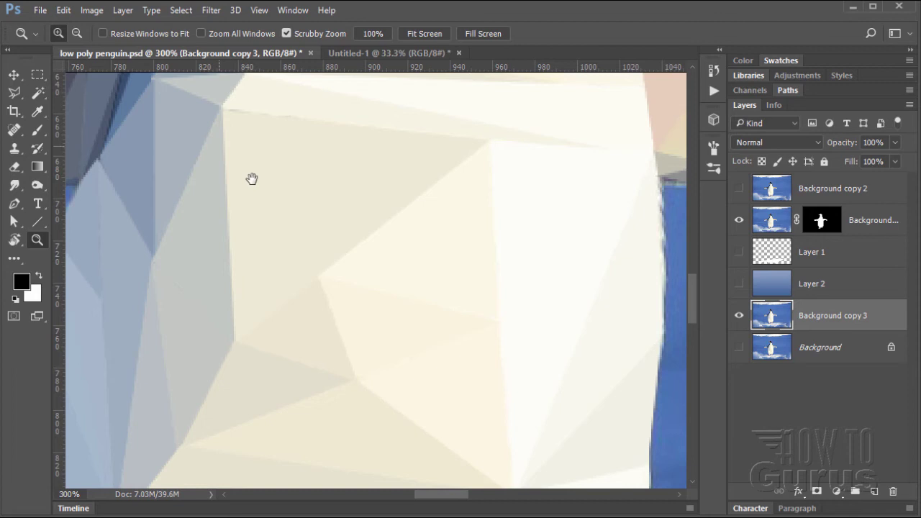
pyautogui.moveTo(251, 179); pyautogui.dragTo(356, 278)
pyautogui.moveTo(384, 229); pyautogui.dragTo(424, 265)
pyautogui.moveTo(367, 305); pyautogui.dragTo(326, 288)
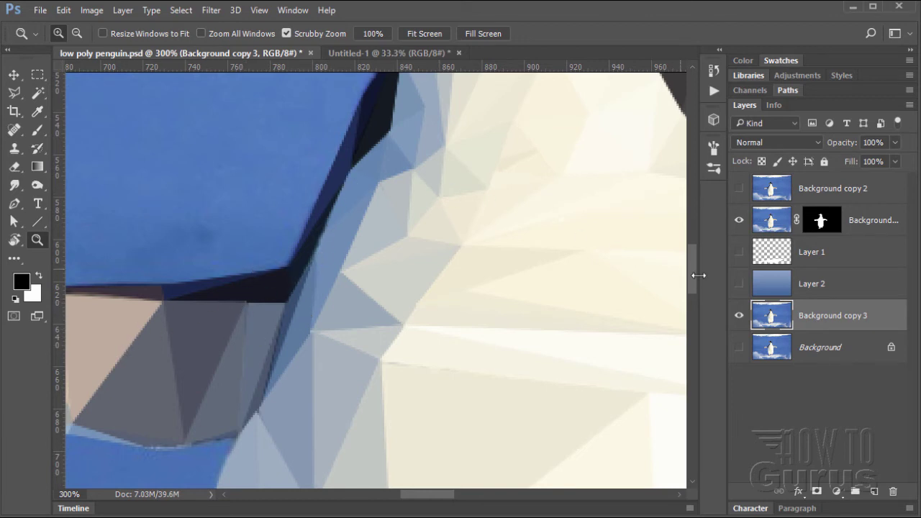
pyautogui.click(740, 318)
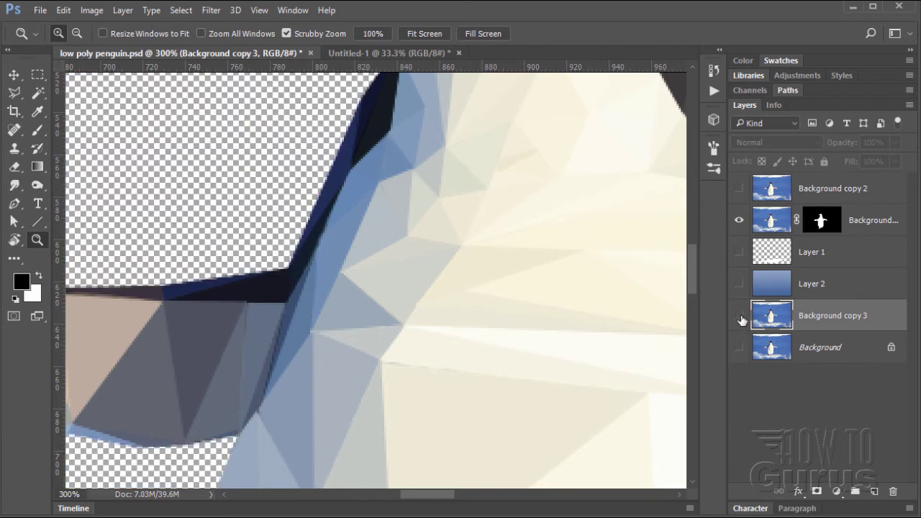
# Hide Background copy 3, show the original Background photo, and pan to the left flipper
pyautogui.click(740, 317)
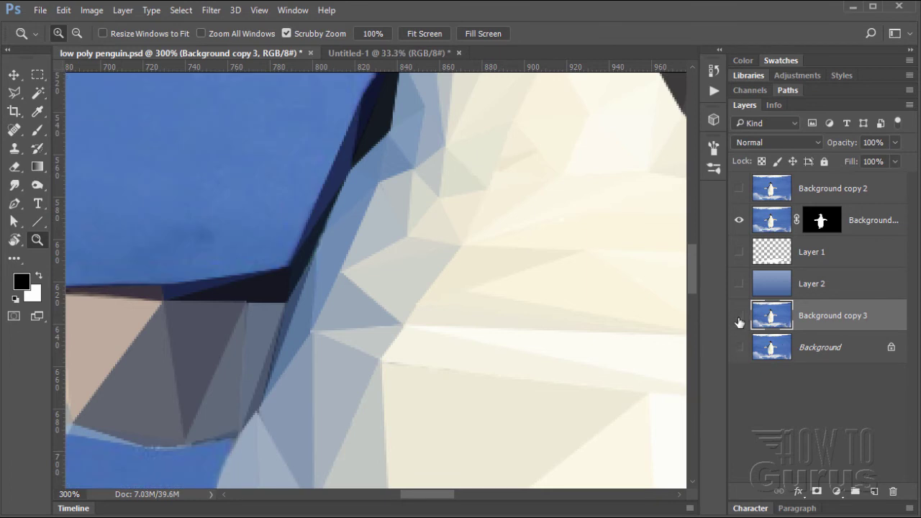
pyautogui.click(740, 317)
pyautogui.click(739, 348)
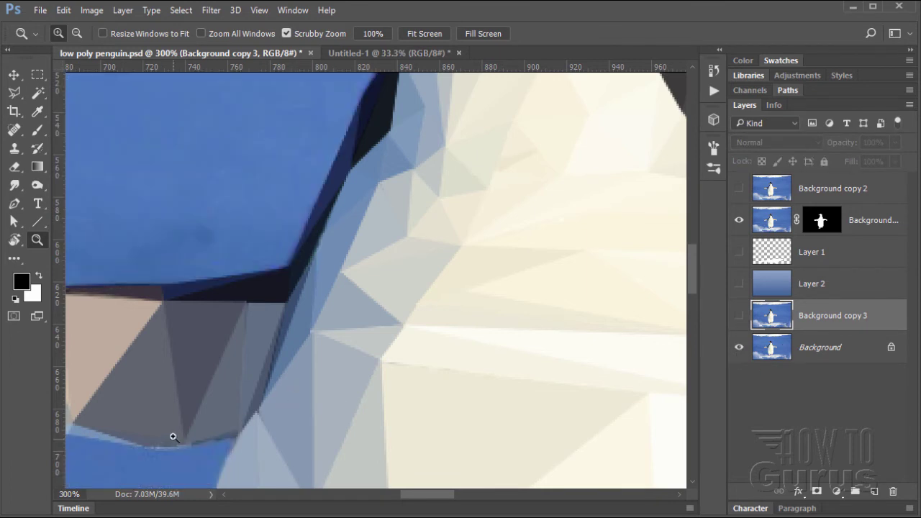
pyautogui.moveTo(278, 314); pyautogui.dragTo(536, 389)
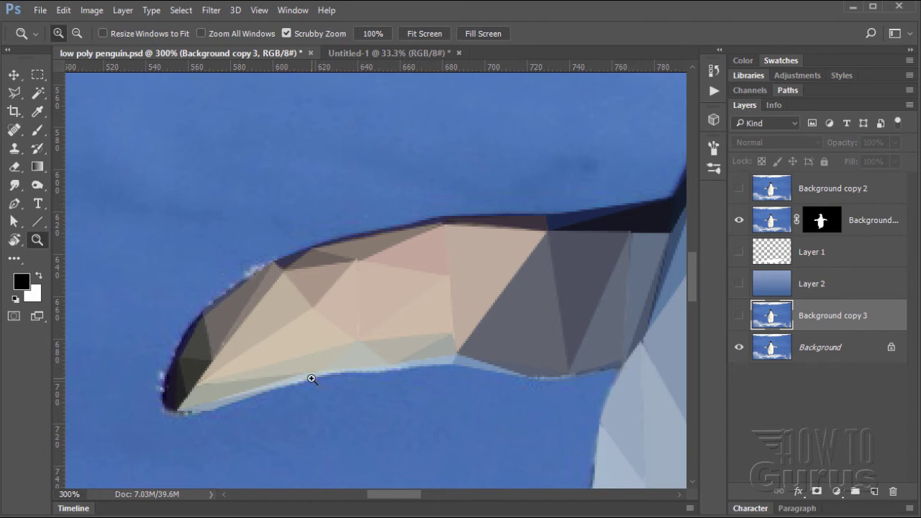
# With the Polygonal Lasso, trace the flipper's lower edge and around its tip
pyautogui.click(15, 93)
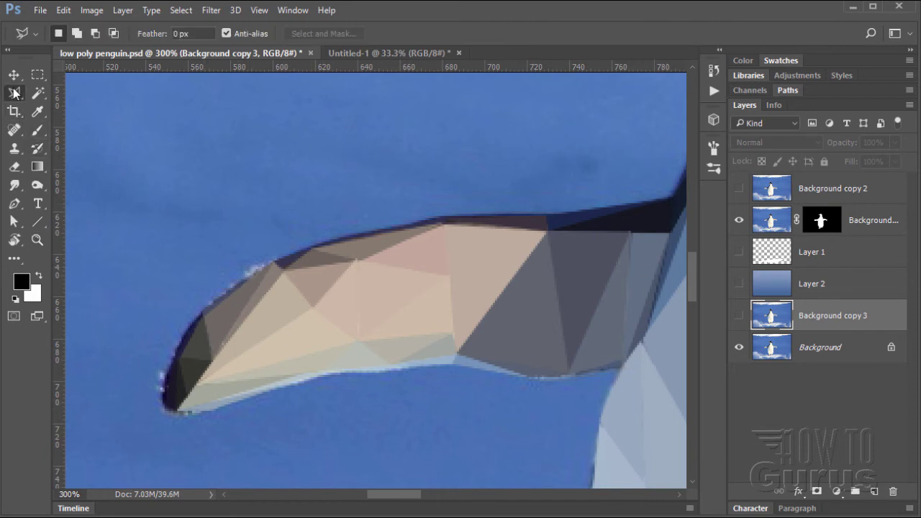
pyautogui.click(623, 365)
pyautogui.click(533, 378)
pyautogui.click(456, 360)
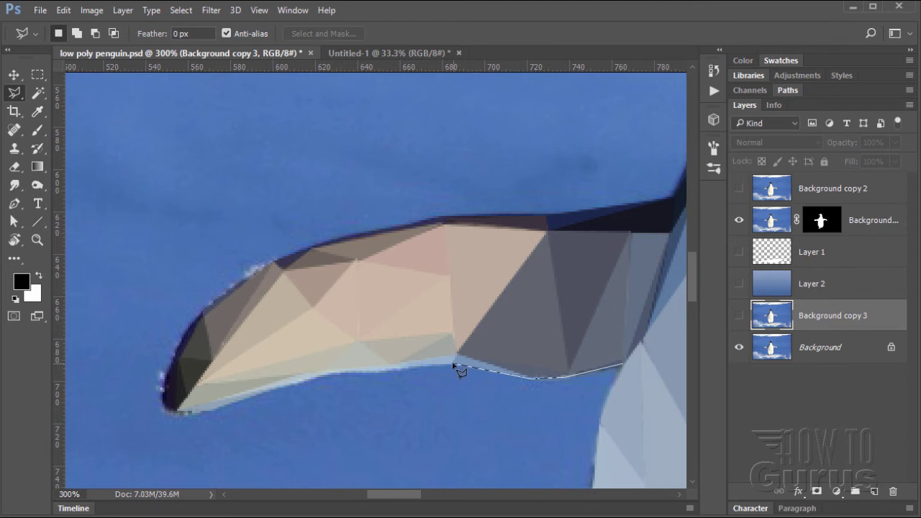
pyautogui.click(385, 369)
pyautogui.click(333, 371)
pyautogui.click(206, 411)
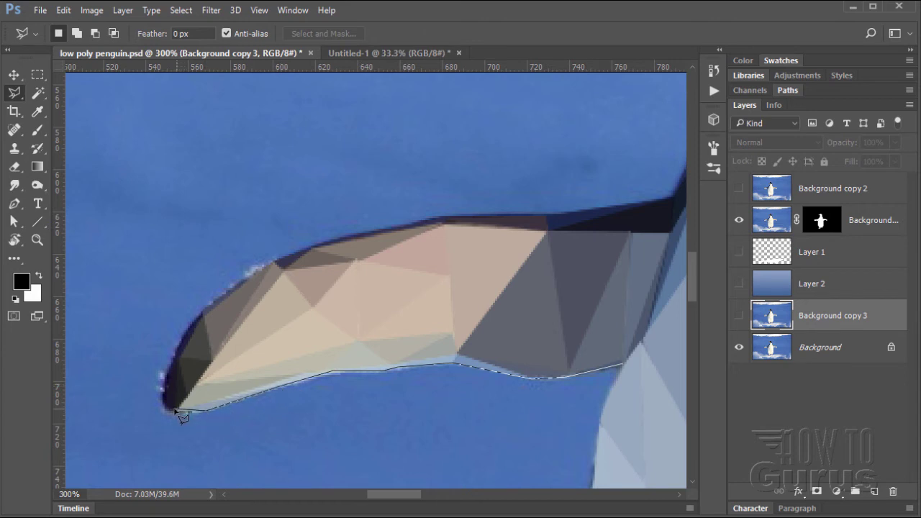
pyautogui.click(175, 410)
pyautogui.click(175, 354)
# Trace the flipper's top edge to its upper-right corner and close the selection
pyautogui.click(205, 314)
pyautogui.click(267, 271)
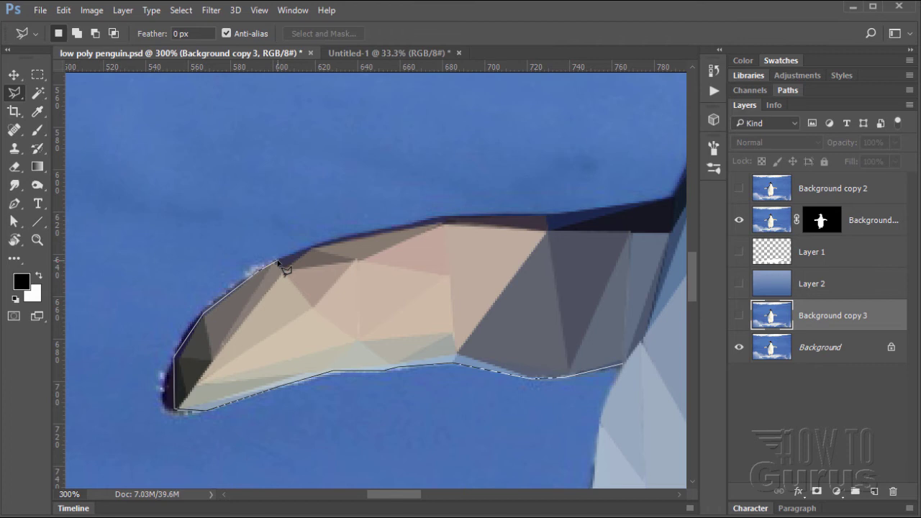
pyautogui.click(278, 261)
pyautogui.click(351, 237)
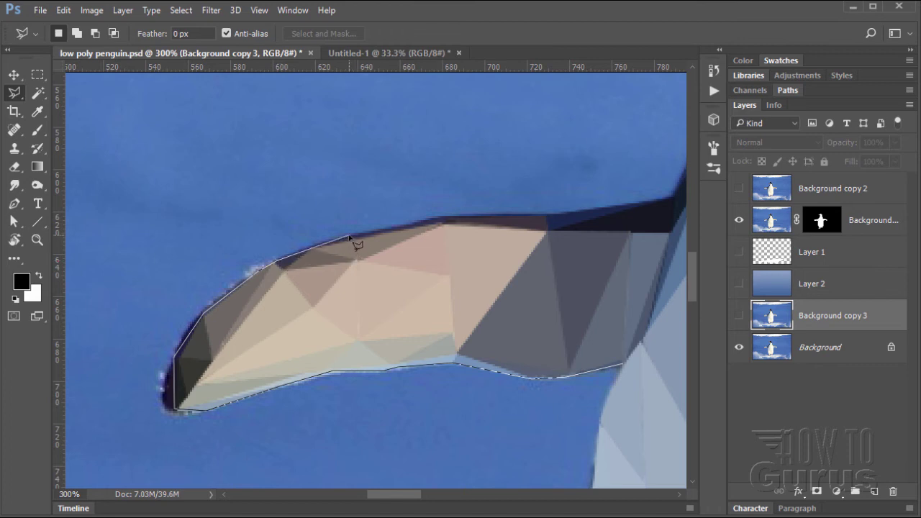
pyautogui.click(442, 219)
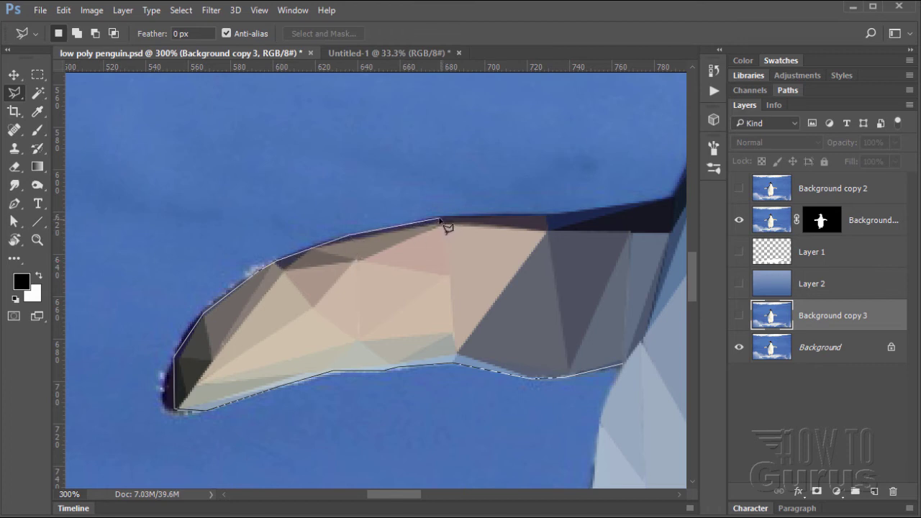
pyautogui.click(548, 216)
pyautogui.click(673, 198)
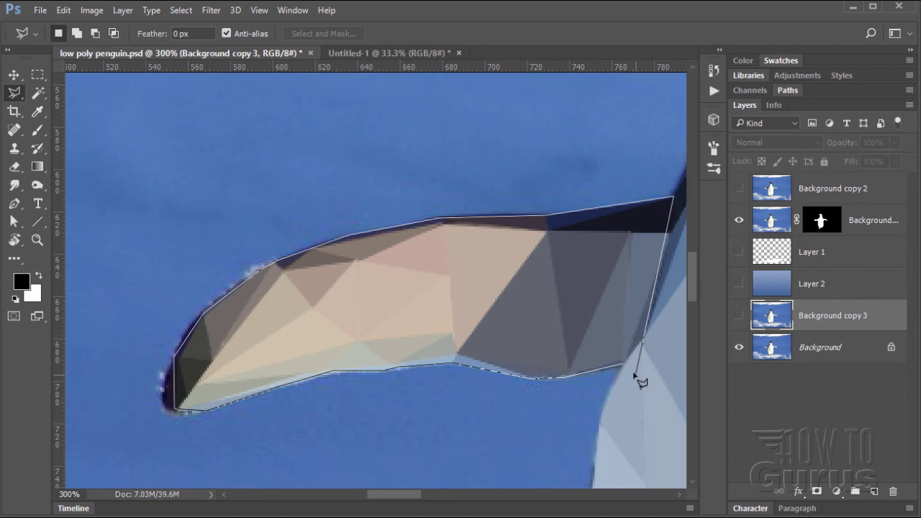
pyautogui.click(625, 365)
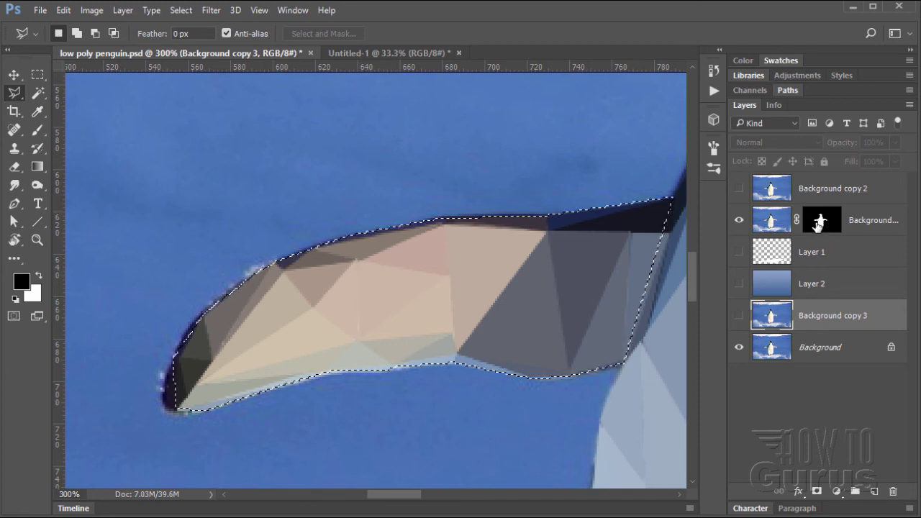
# Deselect the flipper and disable the penguin layer's mask
pyautogui.click(180, 10)
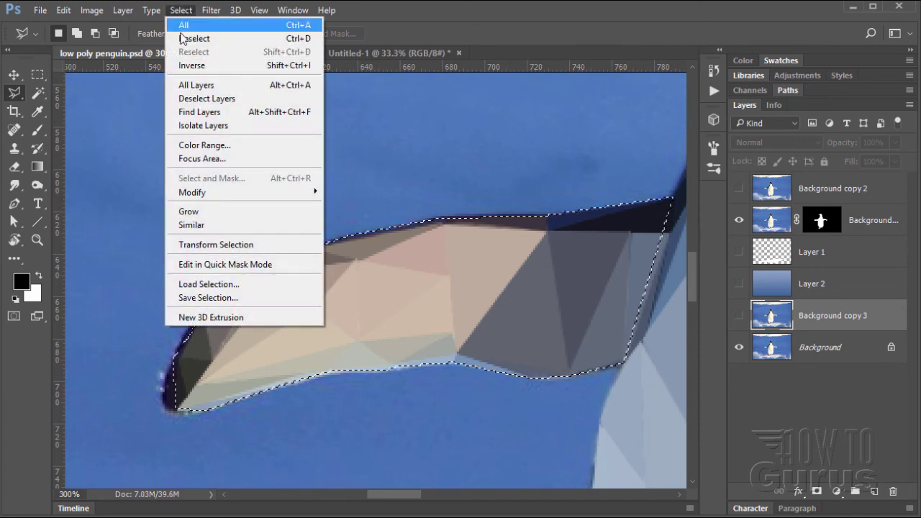
pyautogui.click(194, 39)
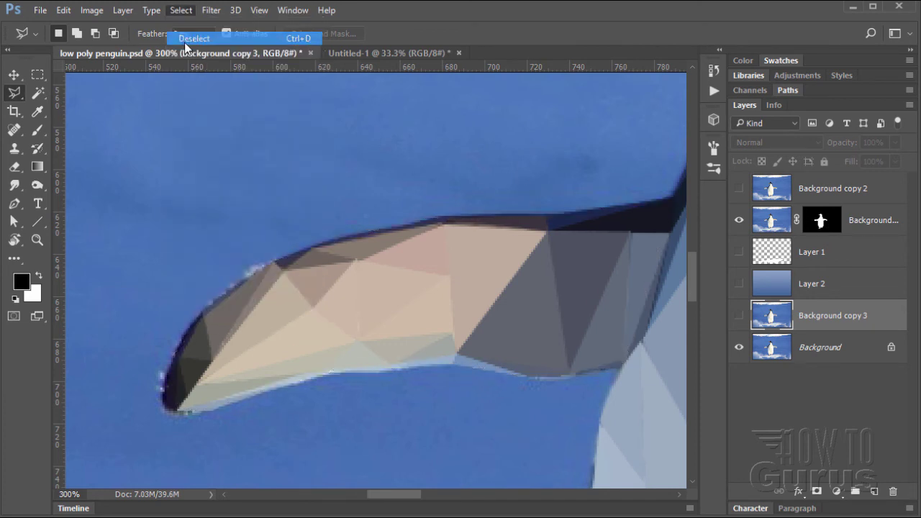
pyautogui.click(822, 221)
pyautogui.rightClick(821, 223)
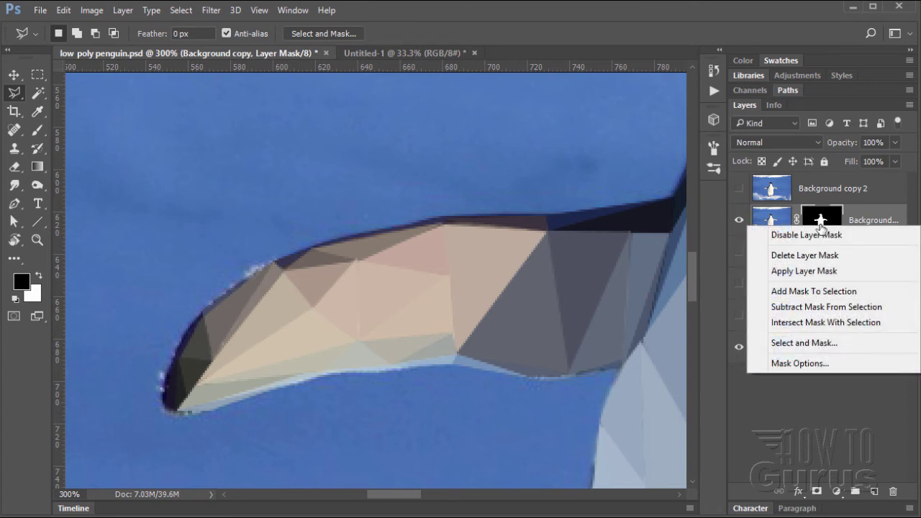
pyautogui.click(796, 235)
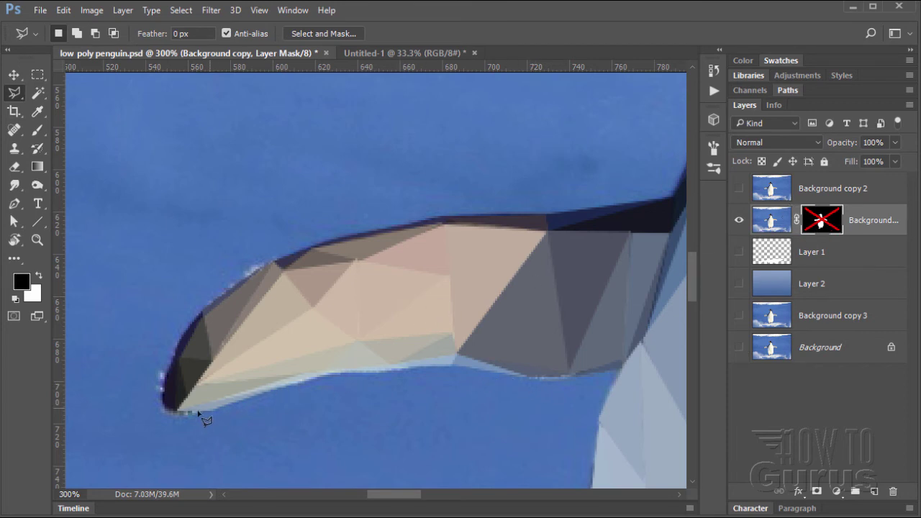
# Re-enable the penguin's layer mask and show Layer 2's blue gradient
pyautogui.rightClick(813, 227)
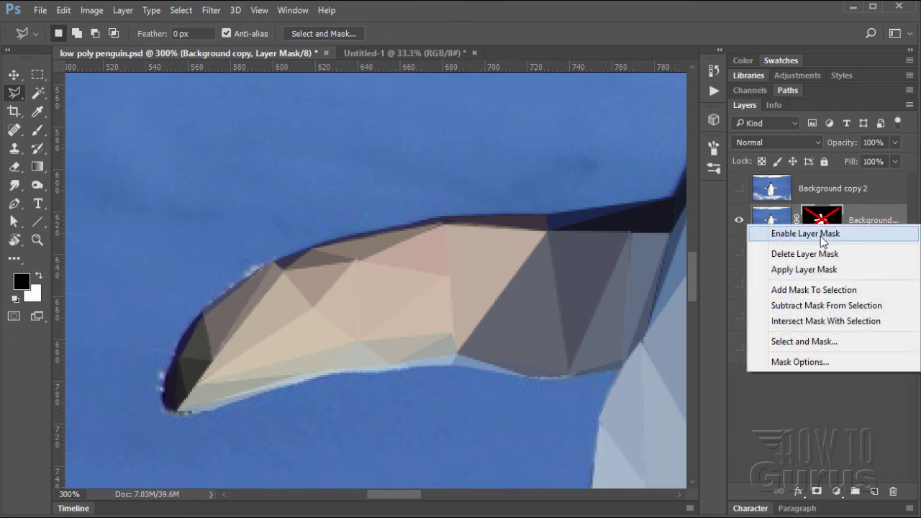
pyautogui.click(820, 236)
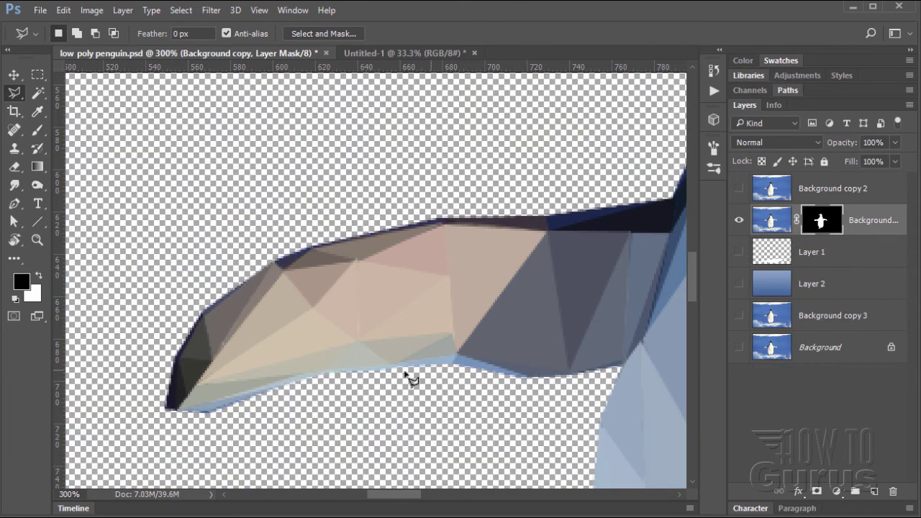
pyautogui.click(739, 284)
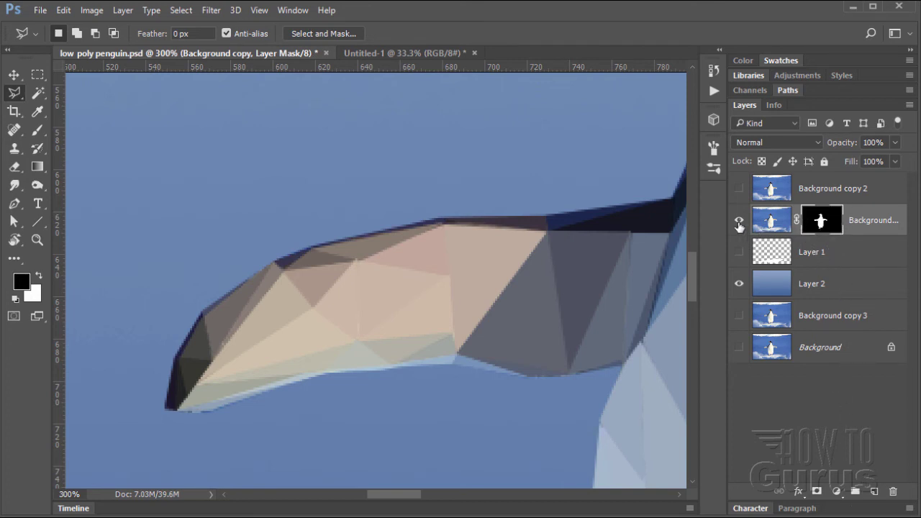
# Zoom out to see the whole penguin
pyautogui.click(39, 240)
pyautogui.keyDown('alt'); pyautogui.click(574, 346); pyautogui.keyUp('alt')
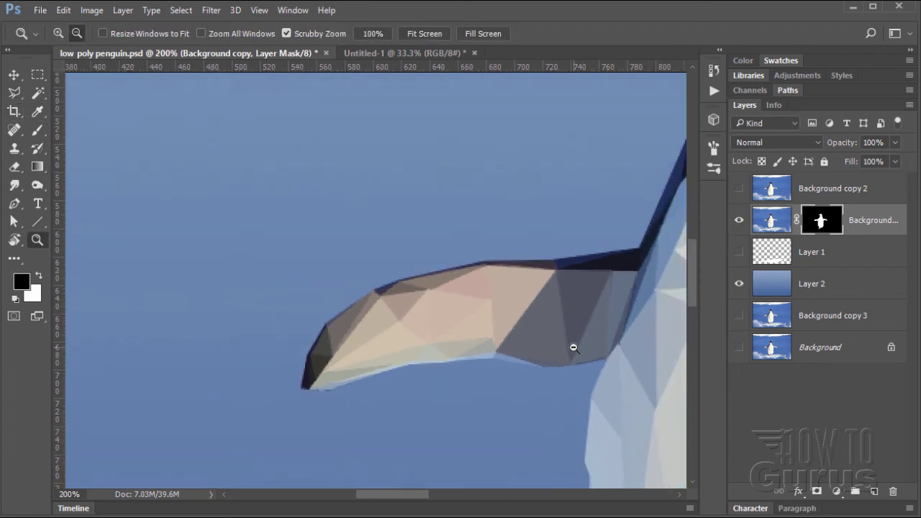
pyautogui.keyDown('alt'); pyautogui.click(573, 346); pyautogui.keyUp('alt')
pyautogui.keyDown('alt'); pyautogui.click(576, 349); pyautogui.keyUp('alt')
pyautogui.moveTo(438, 495); pyautogui.dragTo(492, 495)
pyautogui.moveTo(694, 297); pyautogui.dragTo(691, 336)
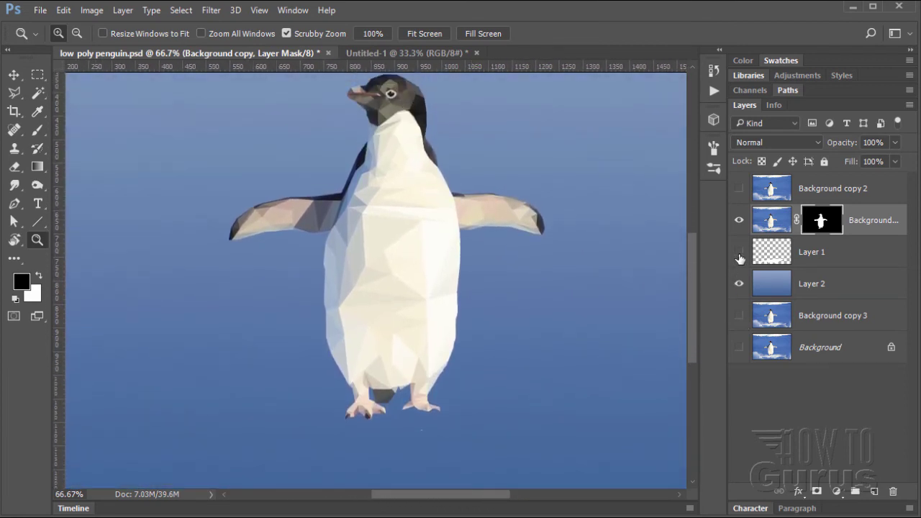
# Show the ice floe and Background copy 3 photo, hide Layer 2, and compare the floe on and off
pyautogui.click(739, 253)
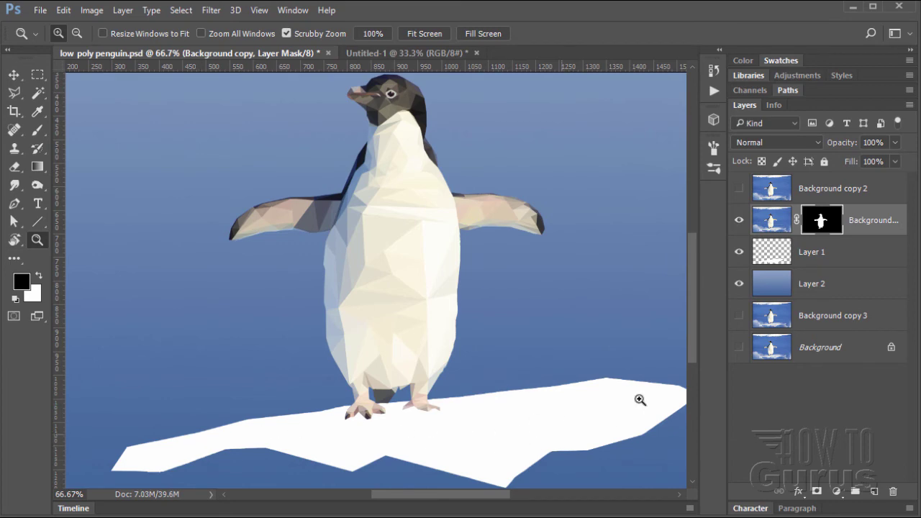
pyautogui.moveTo(689, 351); pyautogui.dragTo(694, 358)
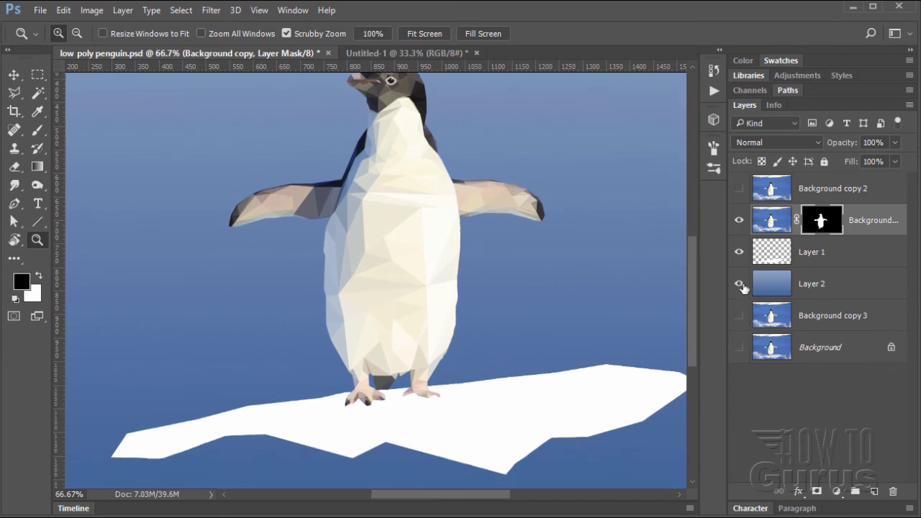
pyautogui.click(739, 285)
pyautogui.click(739, 316)
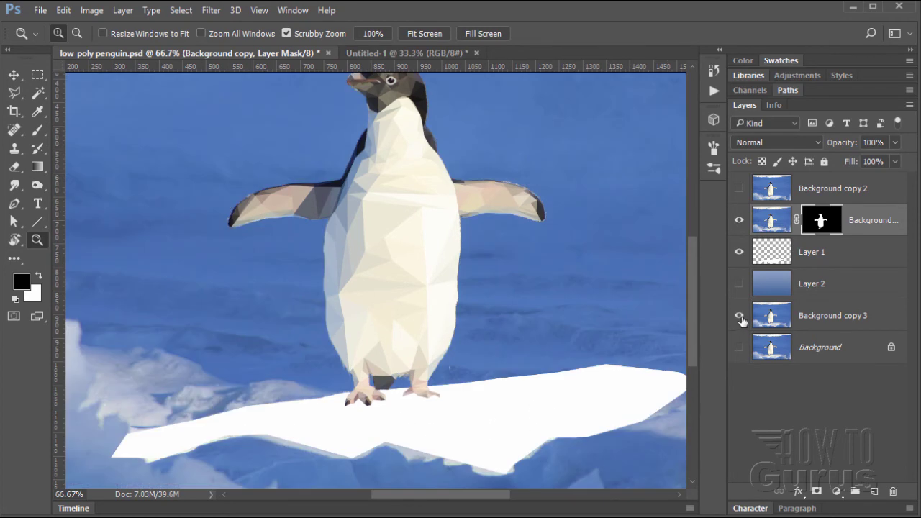
pyautogui.click(739, 252)
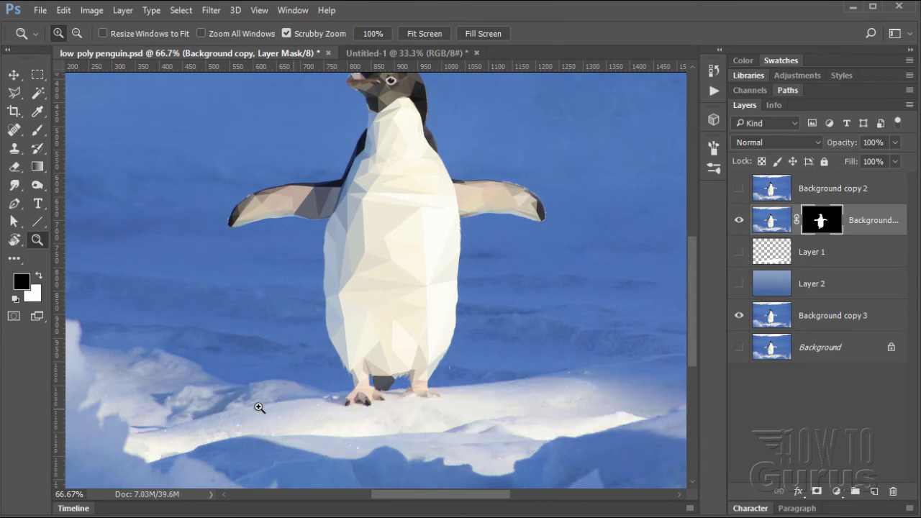
pyautogui.click(739, 252)
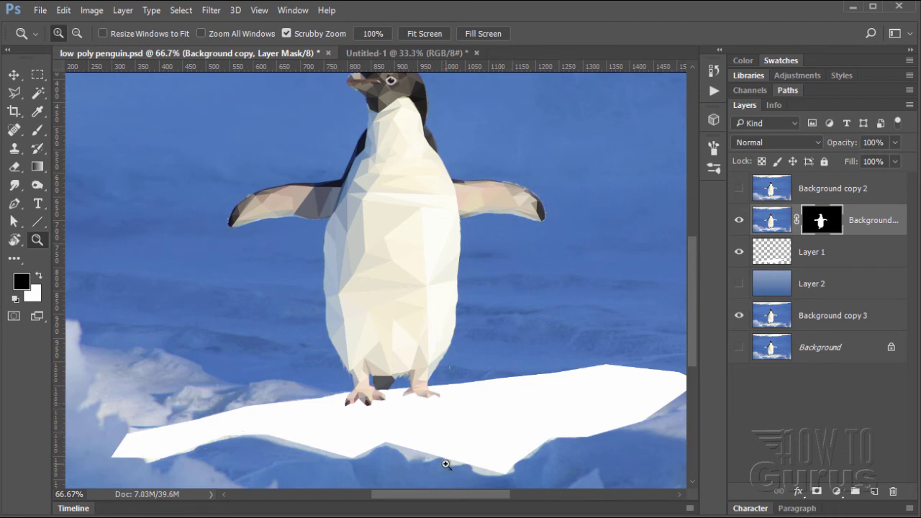
# Hide the ice floe, fit the image on screen, and leave Layer 2's gradient hidden
pyautogui.click(21, 94)
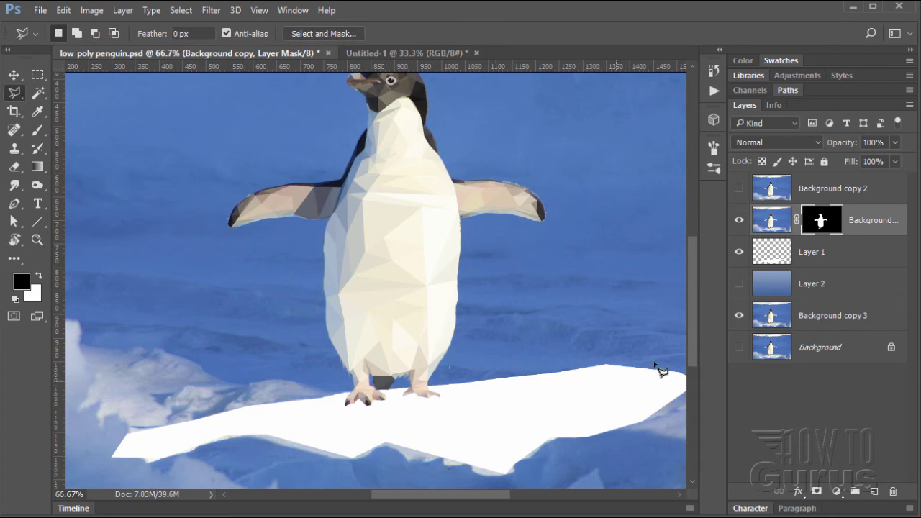
pyautogui.click(739, 251)
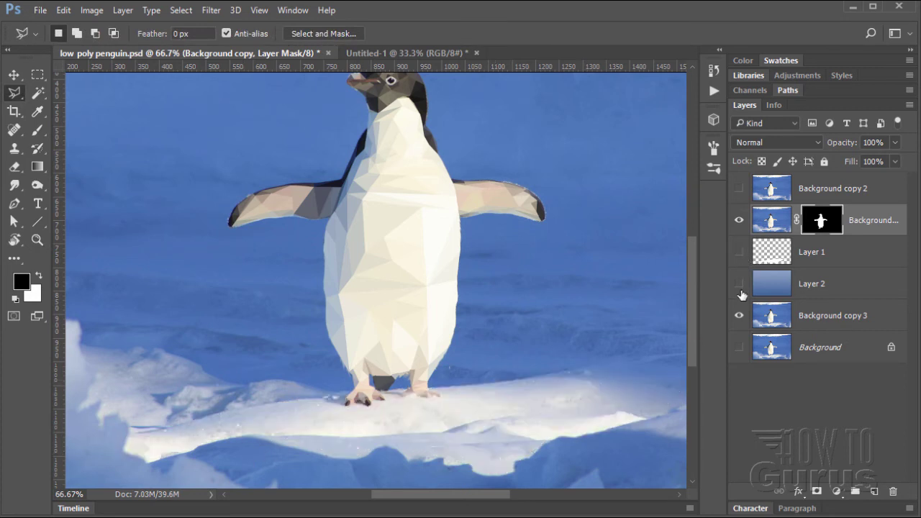
pyautogui.click(739, 284)
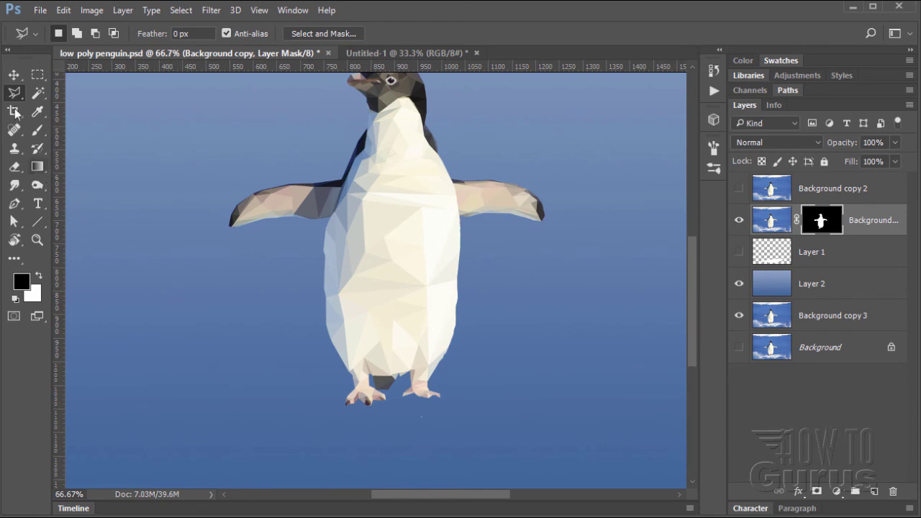
pyautogui.click(39, 241)
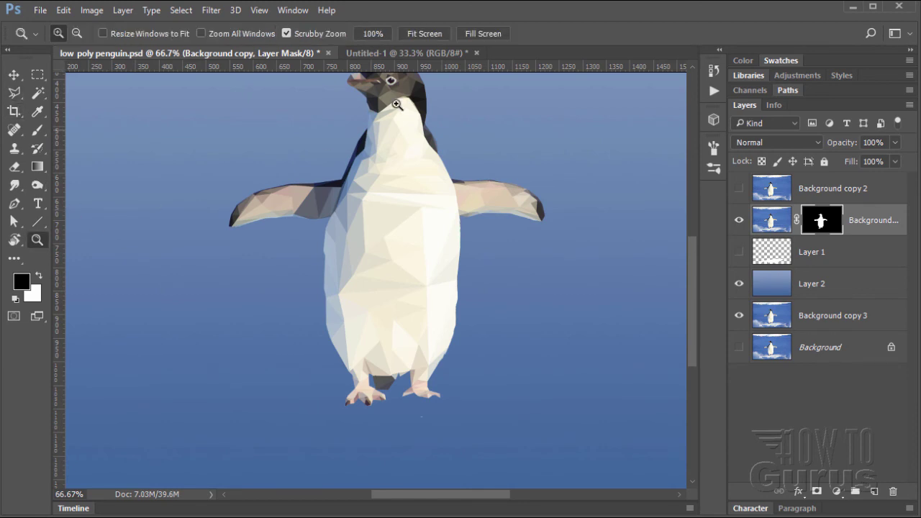
pyautogui.click(423, 33)
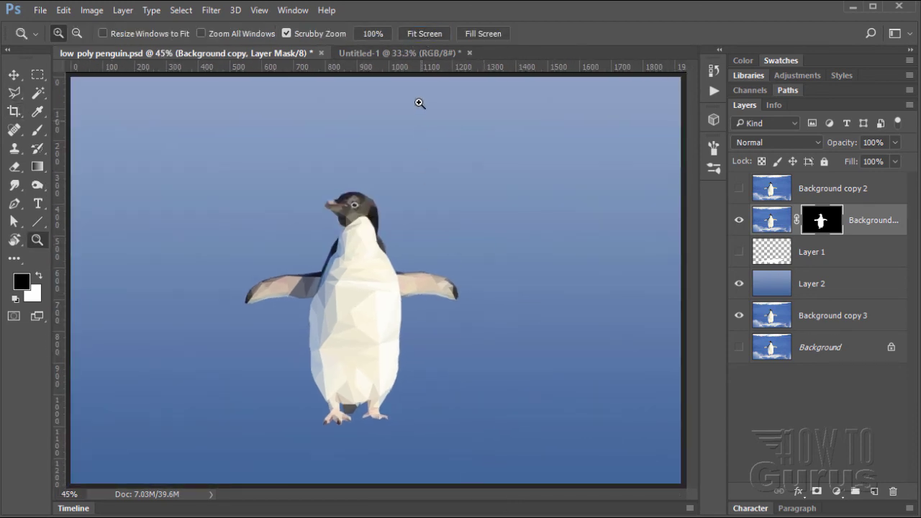
pyautogui.click(739, 284)
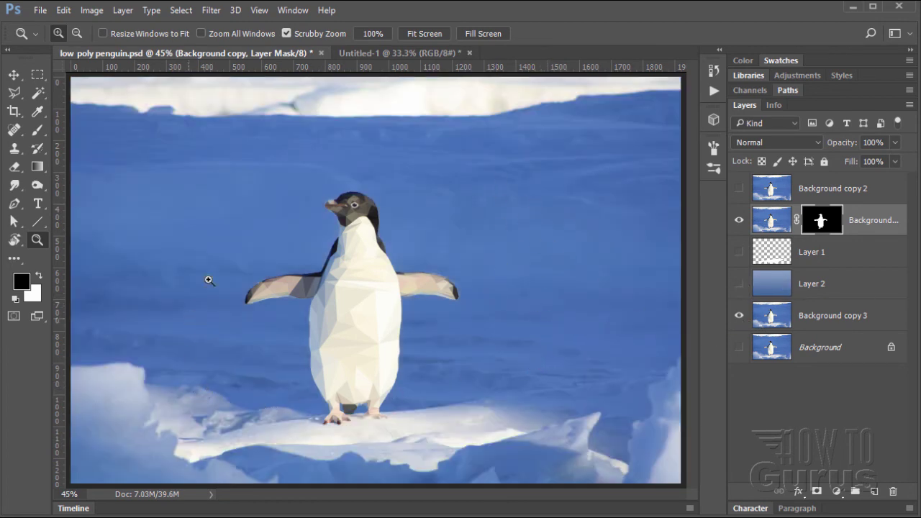
# With Background copy 3 active, sample pale blue #99aecb from the snow as the foreground colour
pyautogui.click(800, 317)
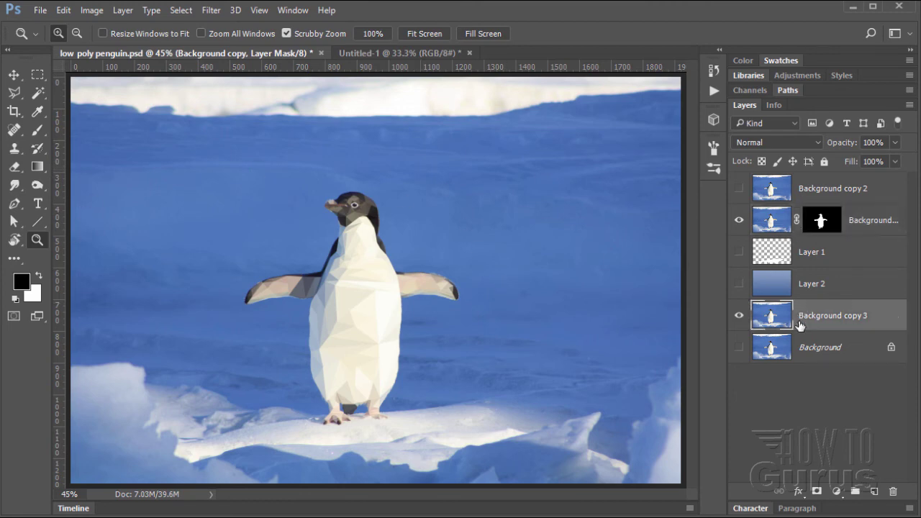
pyautogui.click(20, 285)
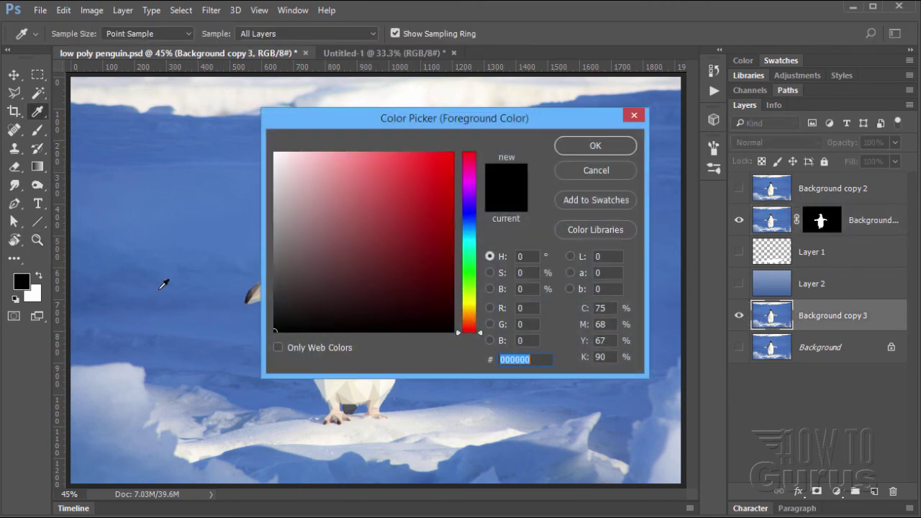
pyautogui.click(128, 408)
pyautogui.click(117, 412)
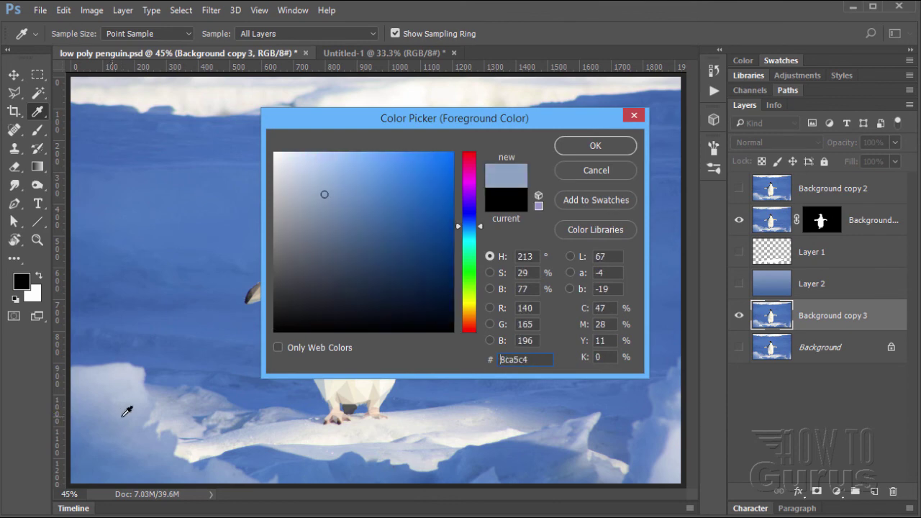
pyautogui.click(123, 415)
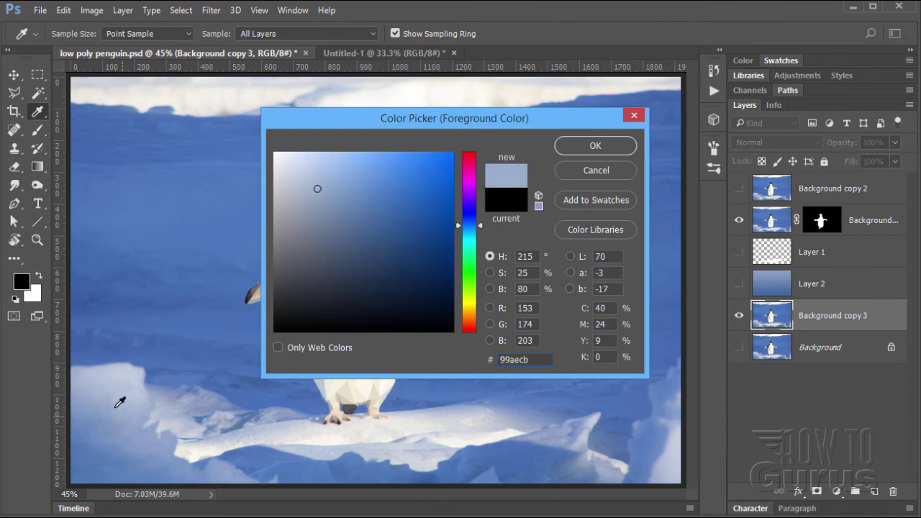
pyautogui.click(598, 150)
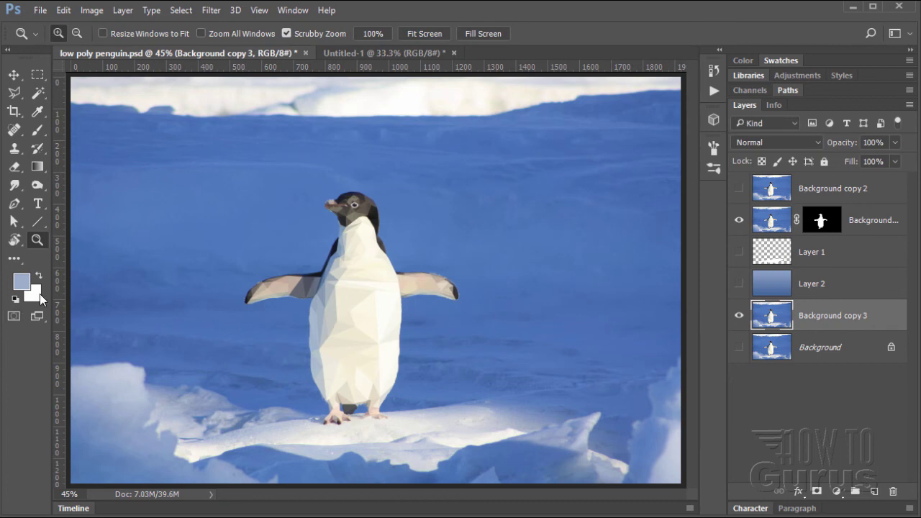
# Sample a deeper blue #436bb0 from the photo as the background colour
pyautogui.click(36, 295)
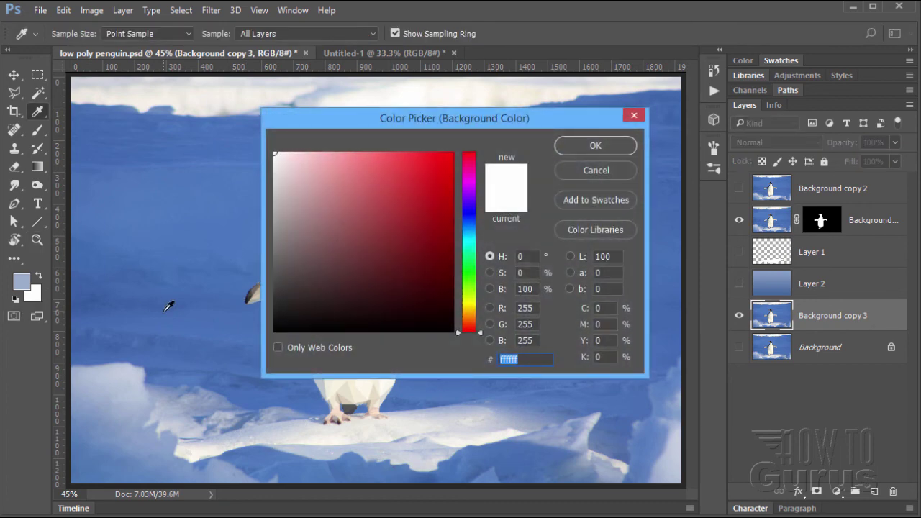
pyautogui.click(206, 339)
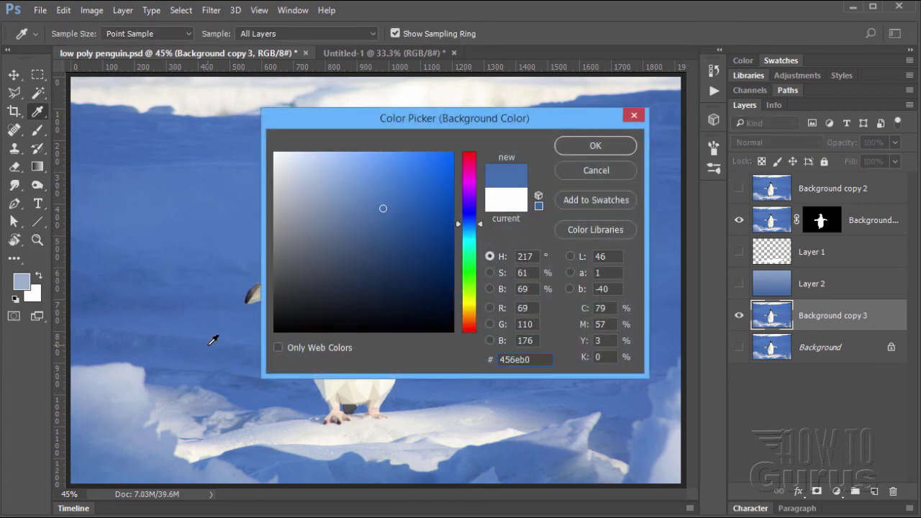
pyautogui.click(207, 344)
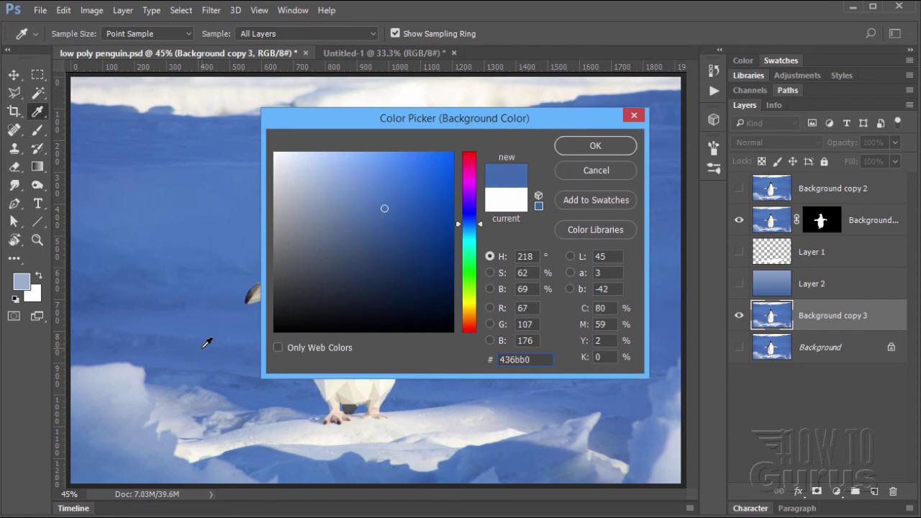
pyautogui.click(615, 146)
pyautogui.press('z')
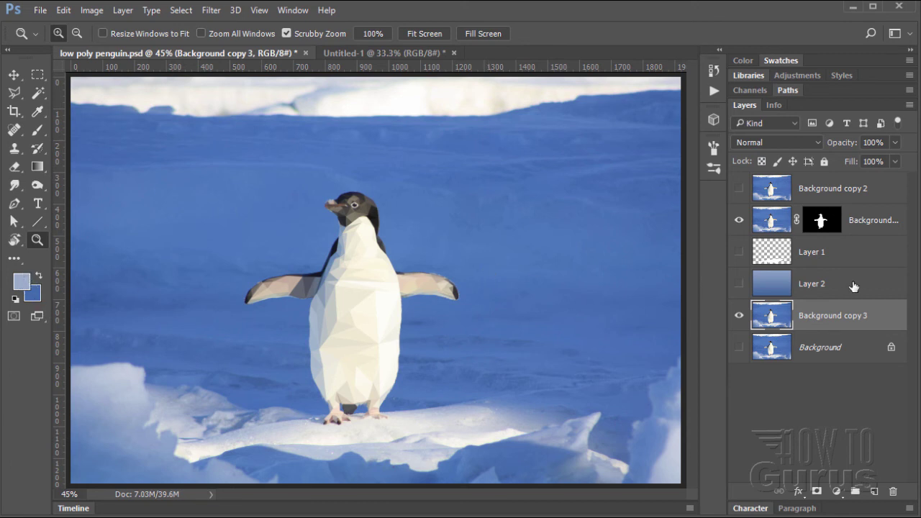
# Add a new empty Layer 3, hide Background copy 3, and zoom out
pyautogui.click(874, 491)
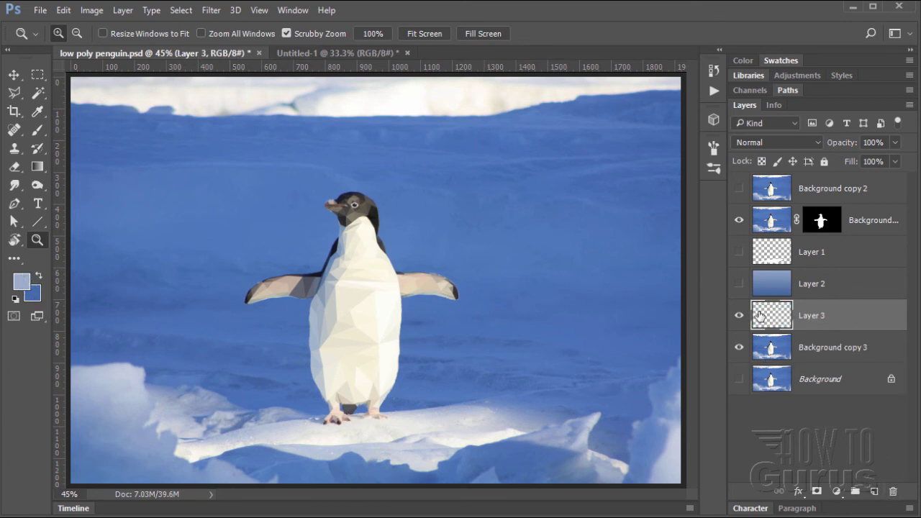
pyautogui.click(739, 348)
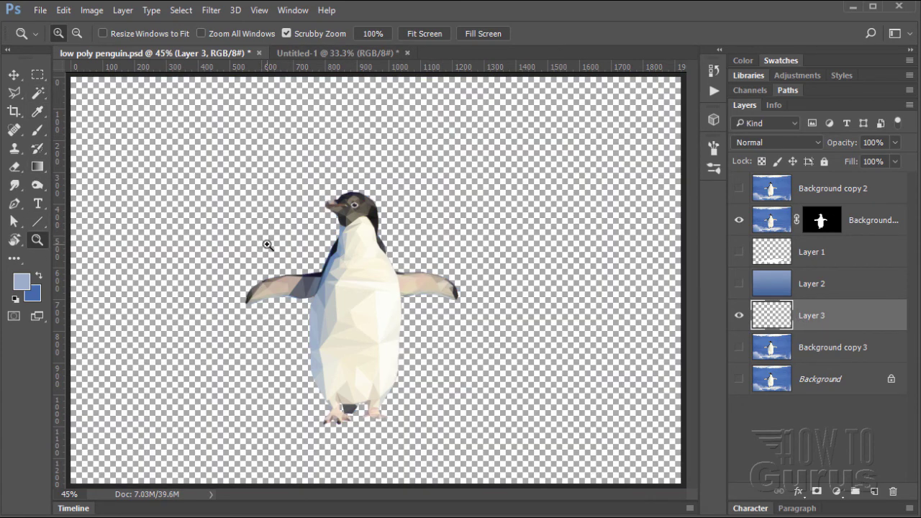
pyautogui.keyDown('alt'); pyautogui.click(351, 268); pyautogui.keyUp('alt')
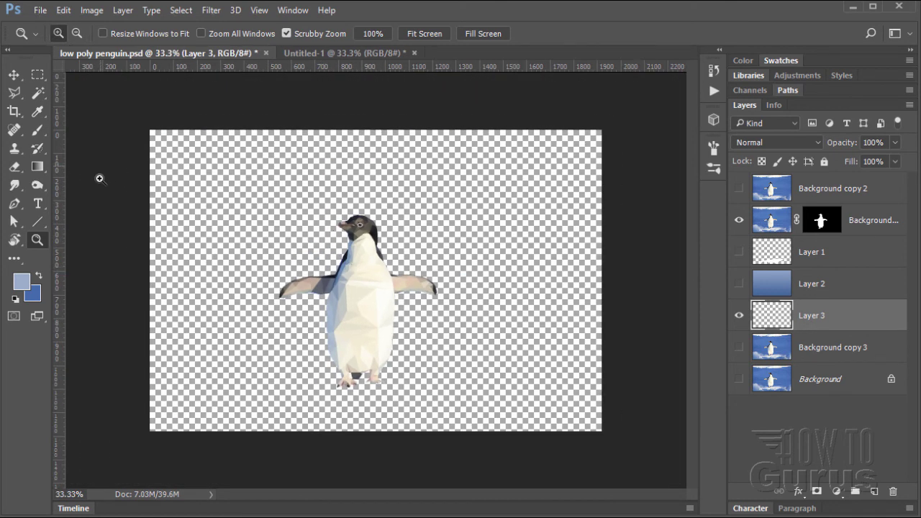
# Choose the Gradient Tool with a Foreground to Background gradient, leaving the Gradient Editor unchanged
pyautogui.click(38, 170)
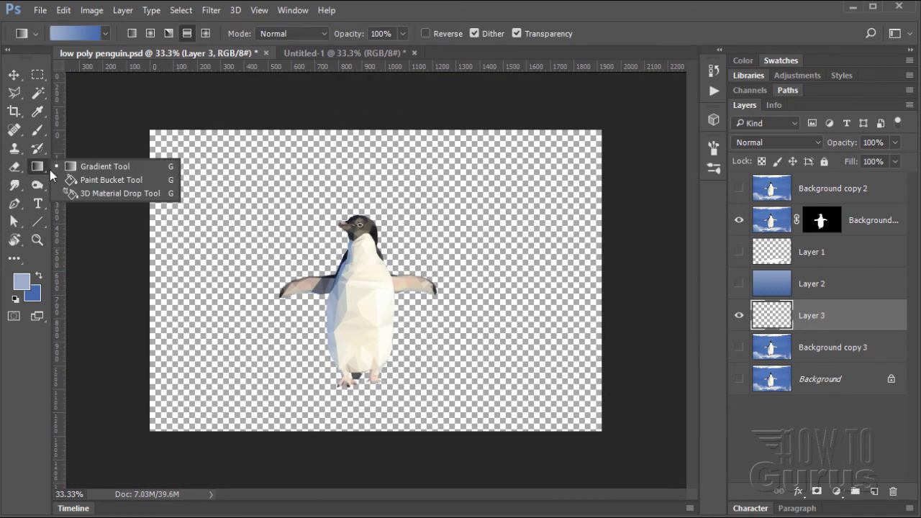
pyautogui.click(84, 165)
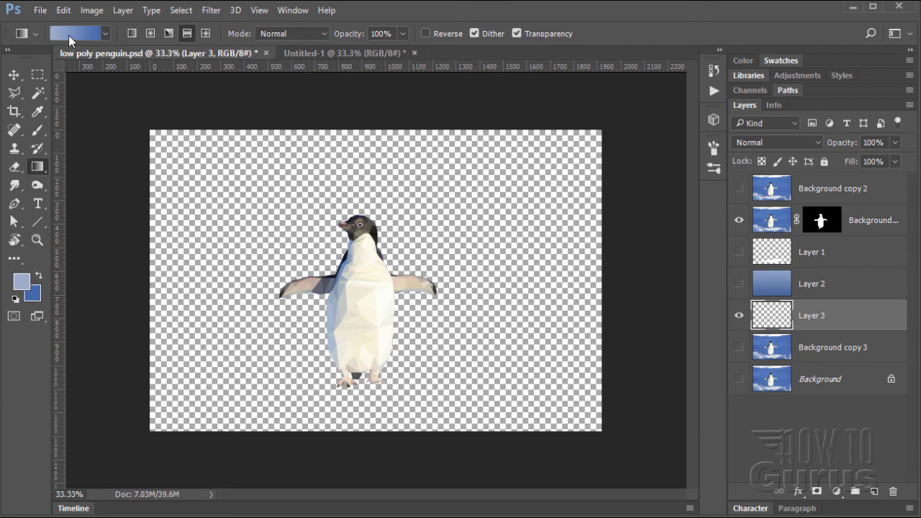
pyautogui.click(105, 34)
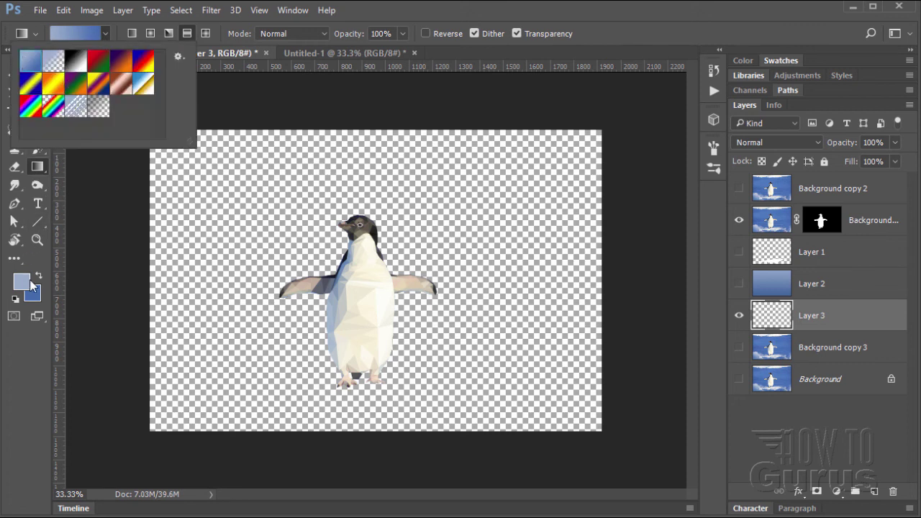
pyautogui.click(64, 34)
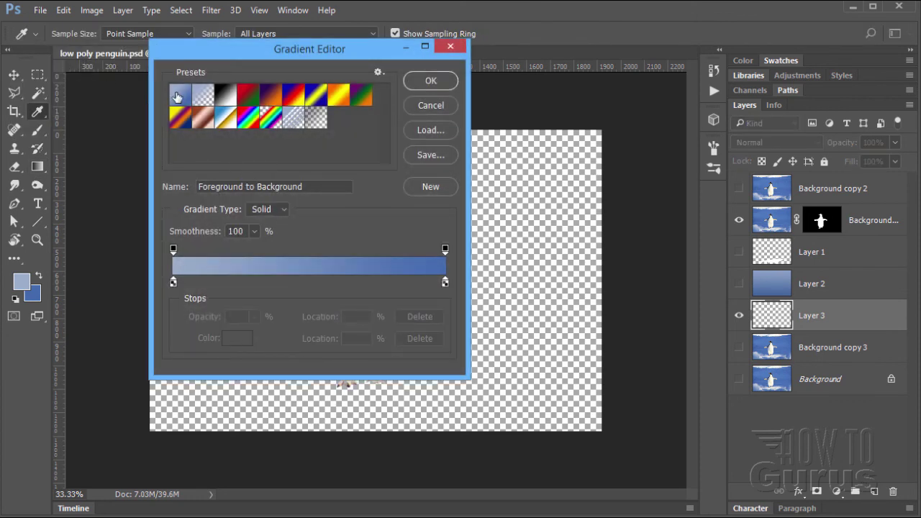
pyautogui.click(428, 105)
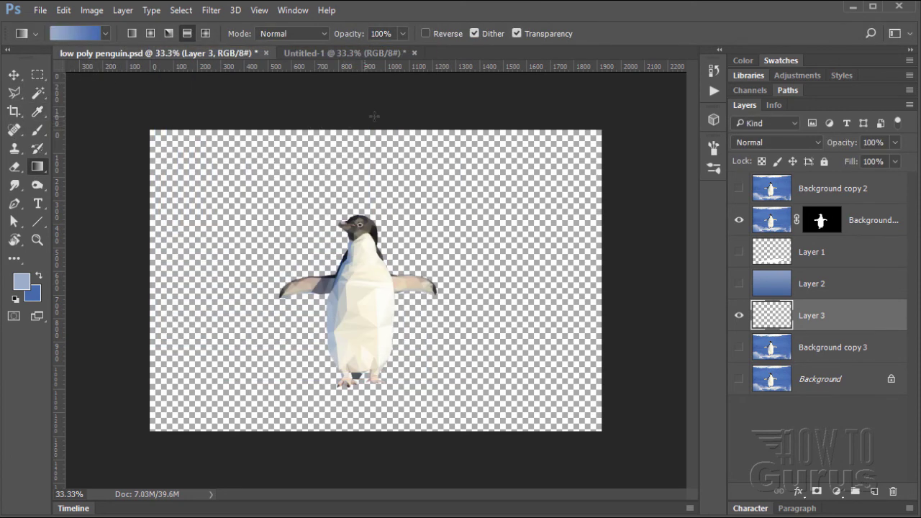
# Fill Layer 3 with a vertical pale-to-deep blue gradient and show Layer 1's ice floe
pyautogui.press('shift')
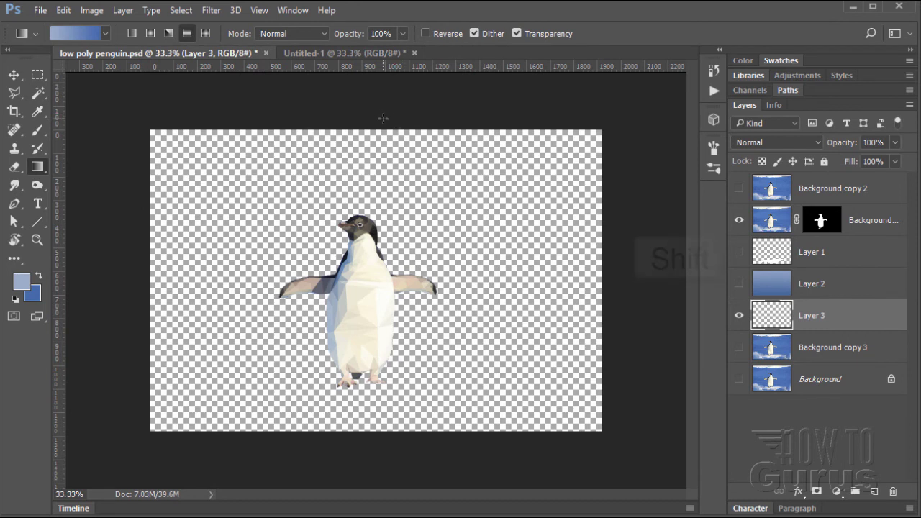
pyautogui.moveTo(384, 169); pyautogui.dragTo(408, 436)
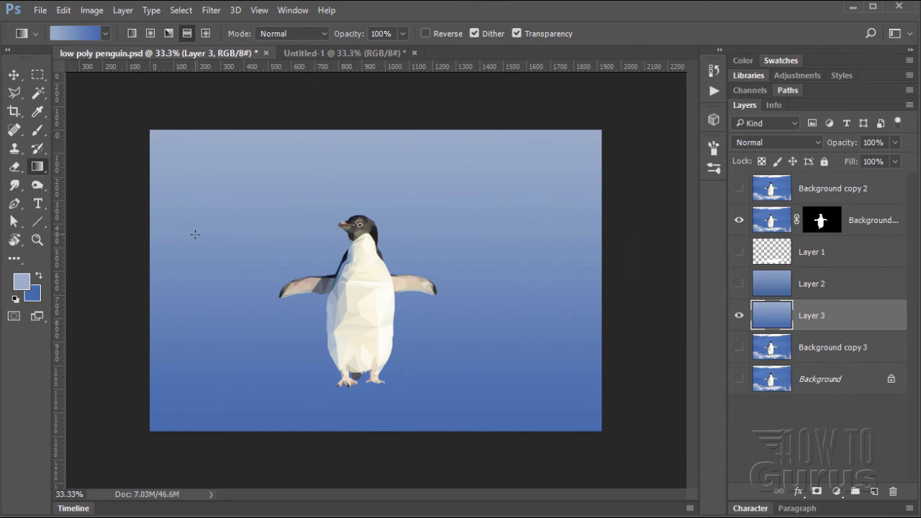
pyautogui.click(739, 253)
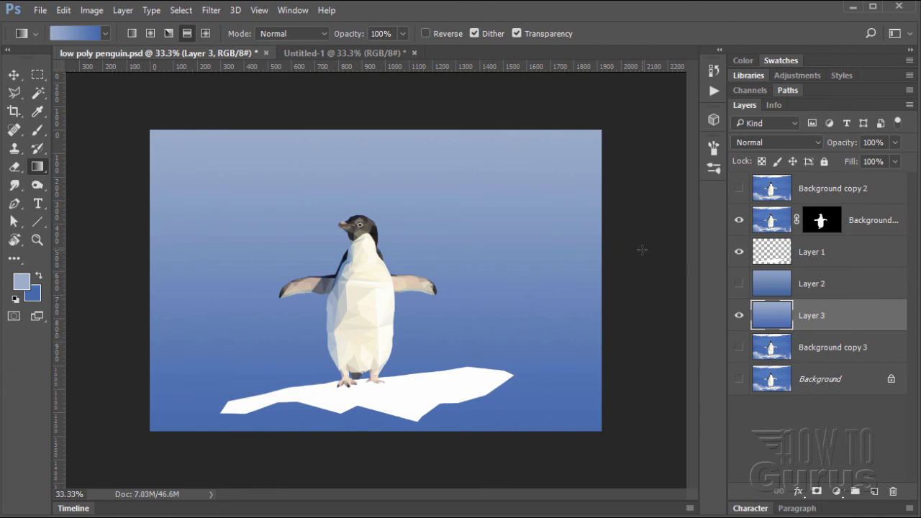
pyautogui.click(37, 240)
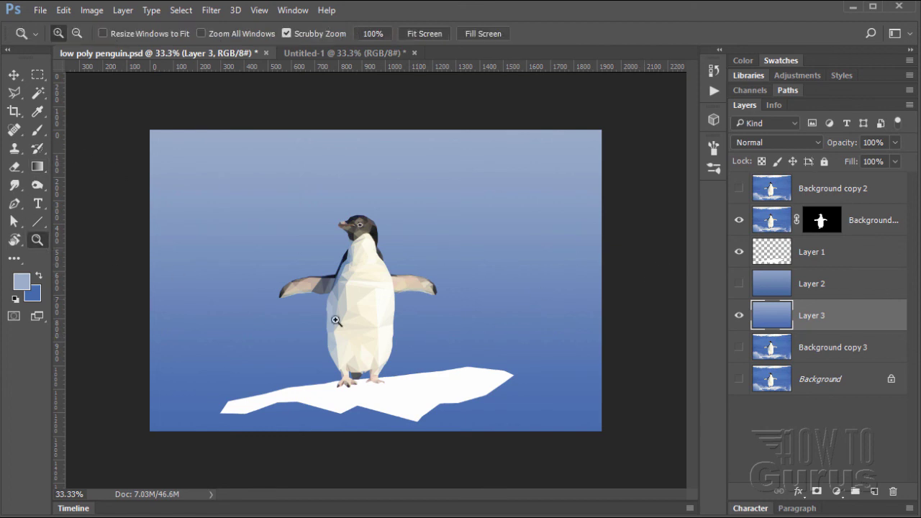
pyautogui.click(377, 328)
pyautogui.click(352, 334)
pyautogui.press('v')
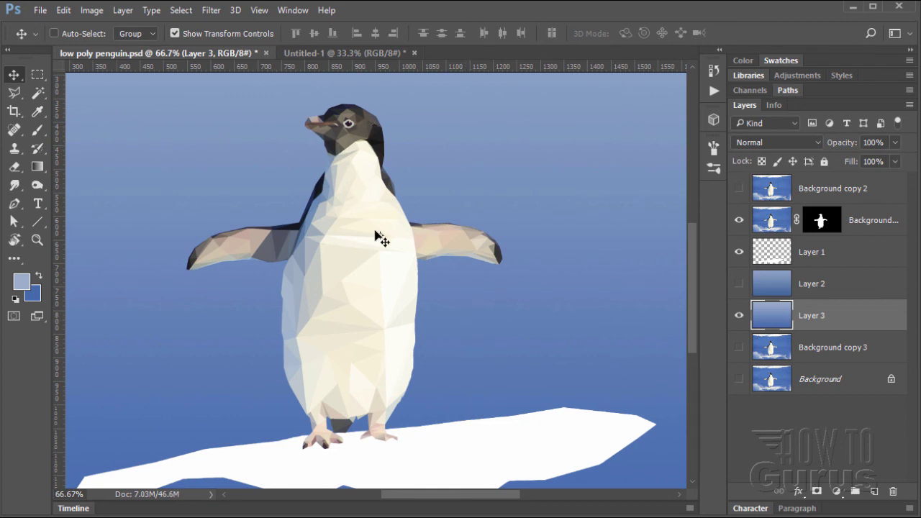
pyautogui.click(739, 189)
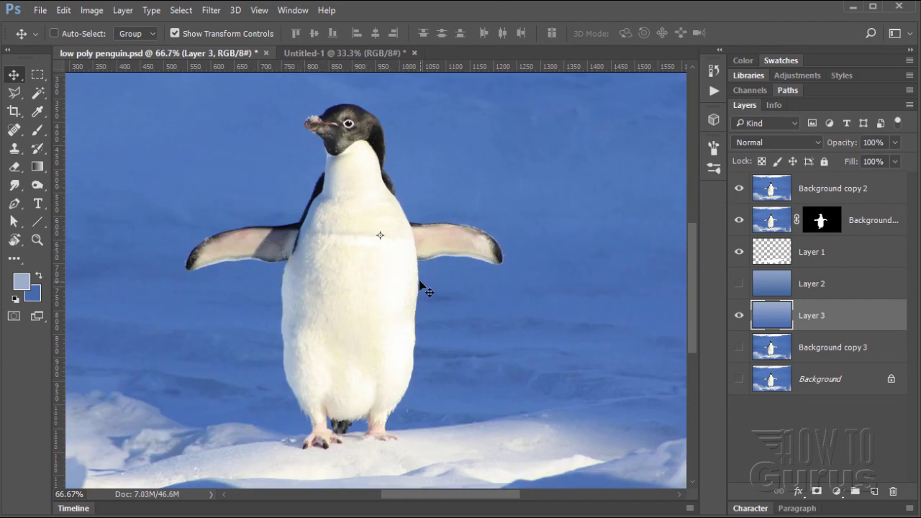
pyautogui.click(739, 188)
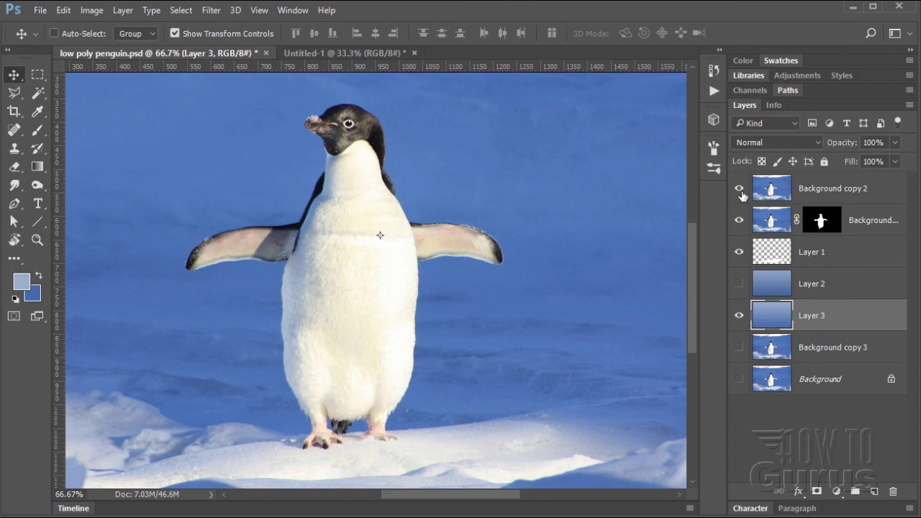